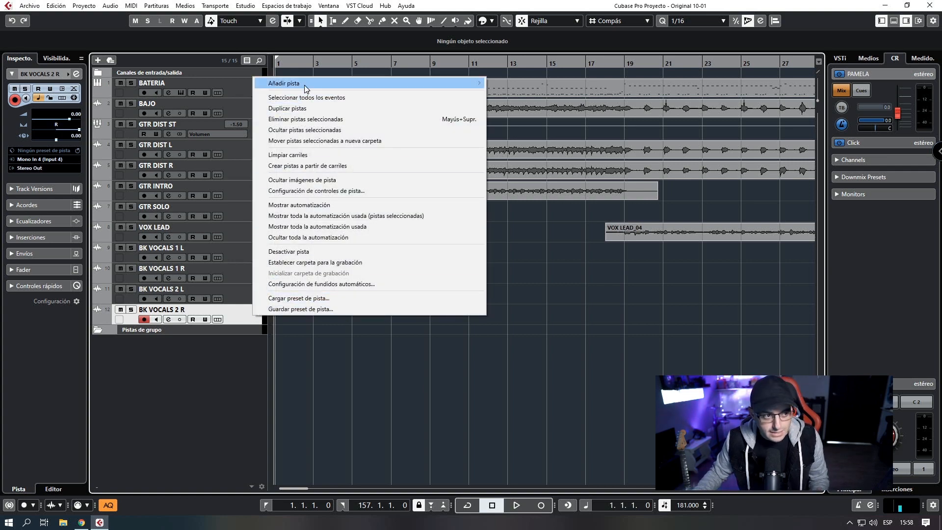
- Add one Addictive Keys instrument track output to Stereo Out and load the Studio Grand - Producer piano
mouse_move(306, 86)
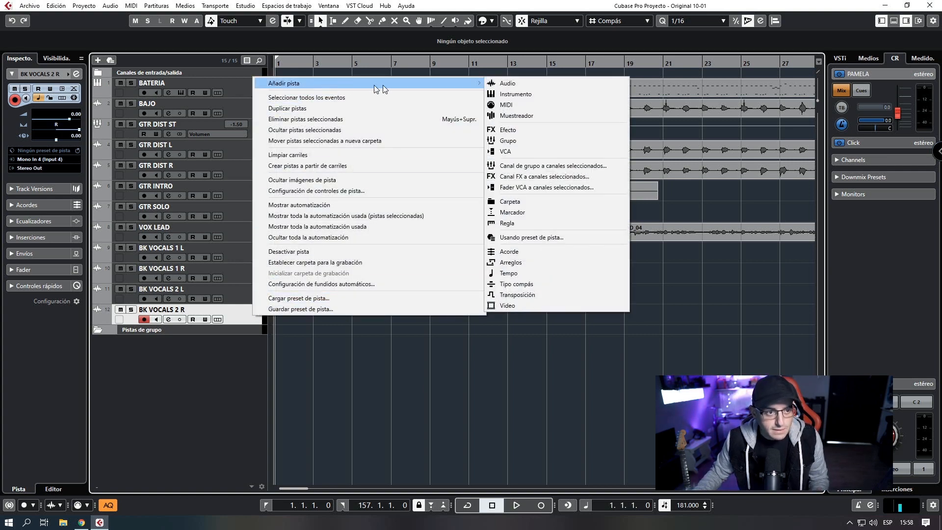
click(515, 94)
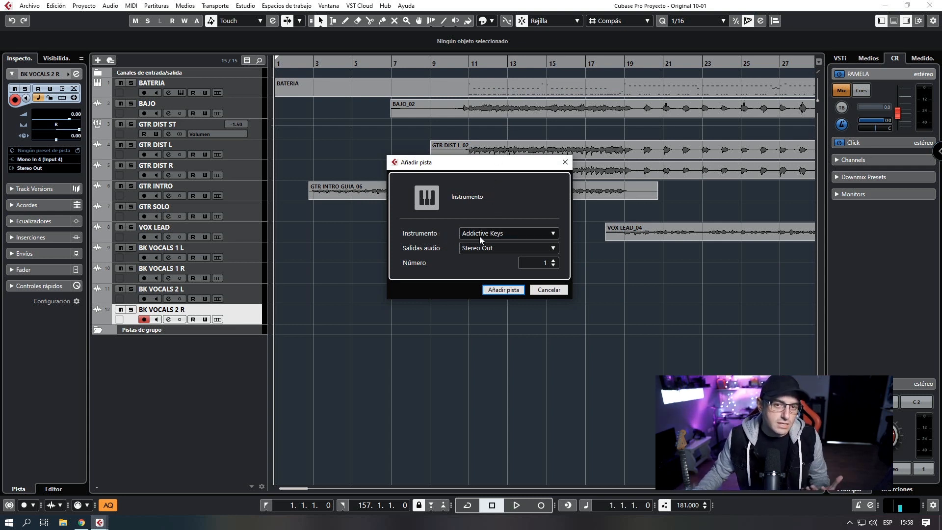
click(494, 291)
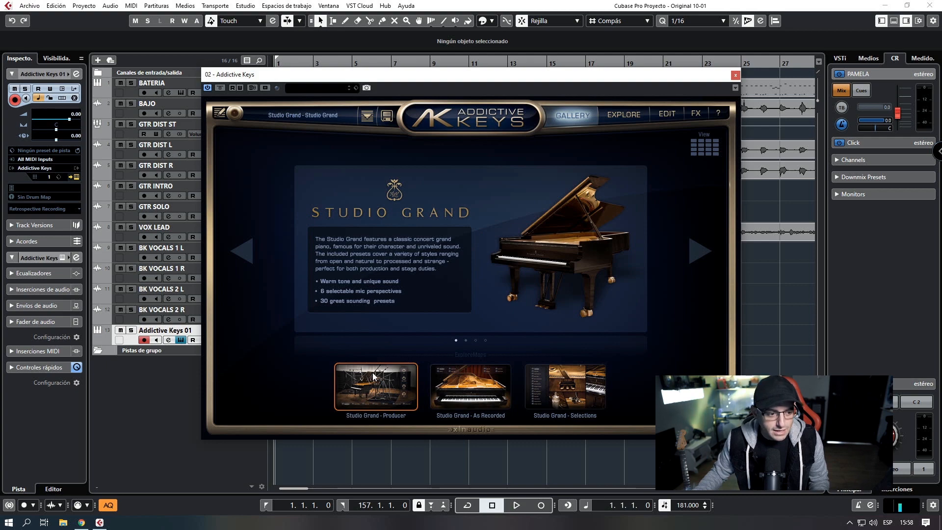
click(374, 376)
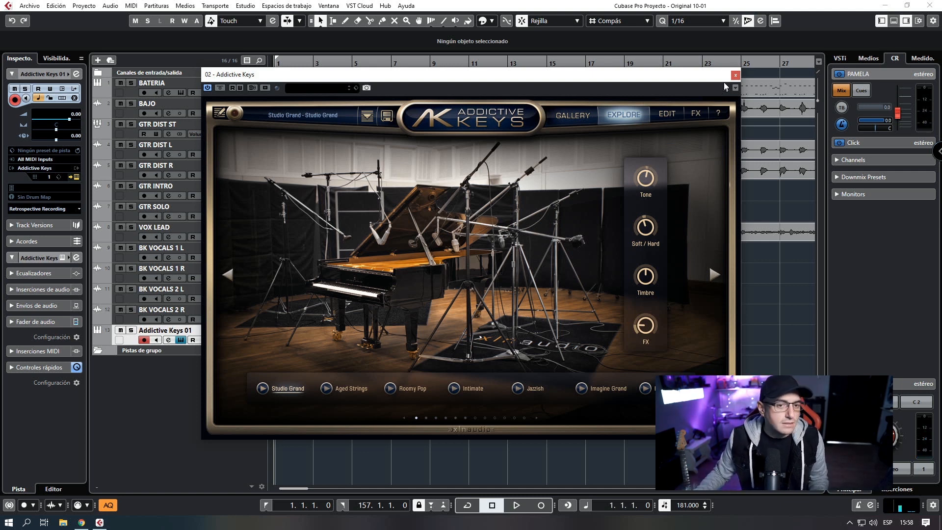
click(735, 74)
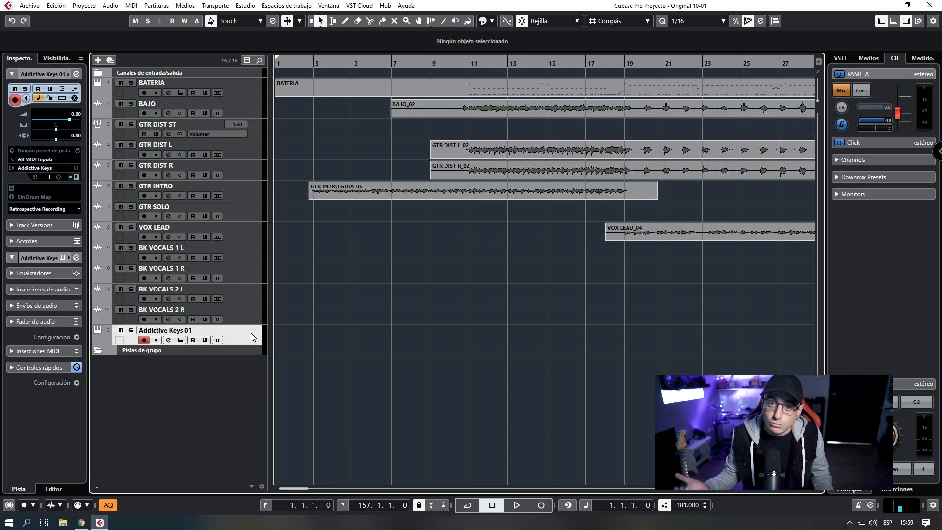
- Rename the new Addictive Keys track as PIANO
double_click(167, 330)
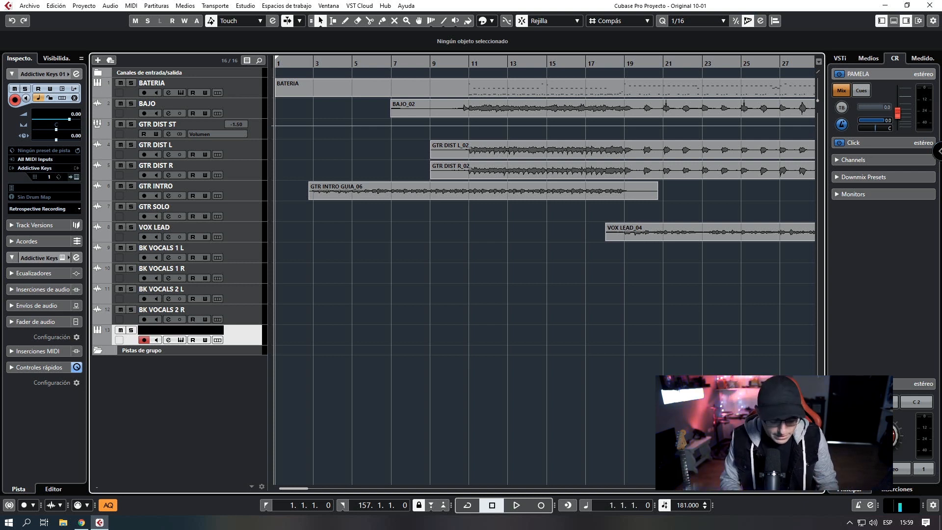
text(PIANO)
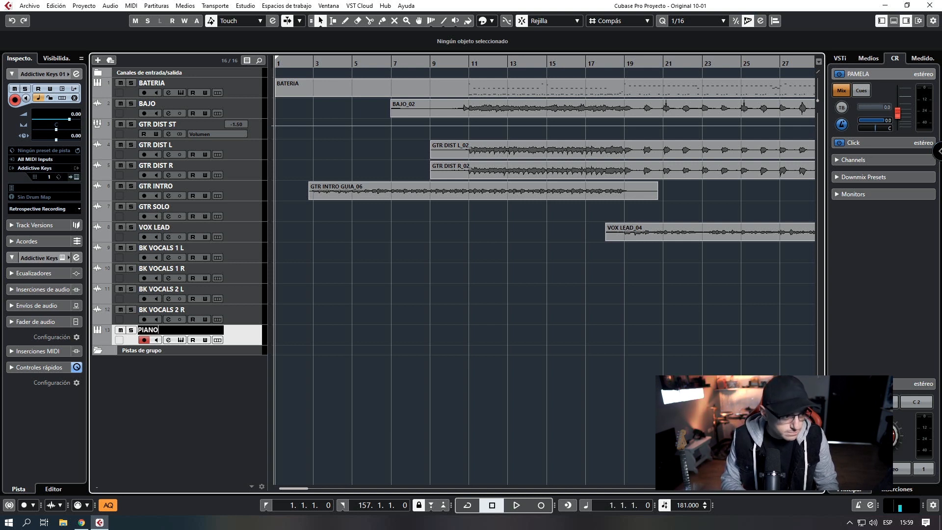
key(Return)
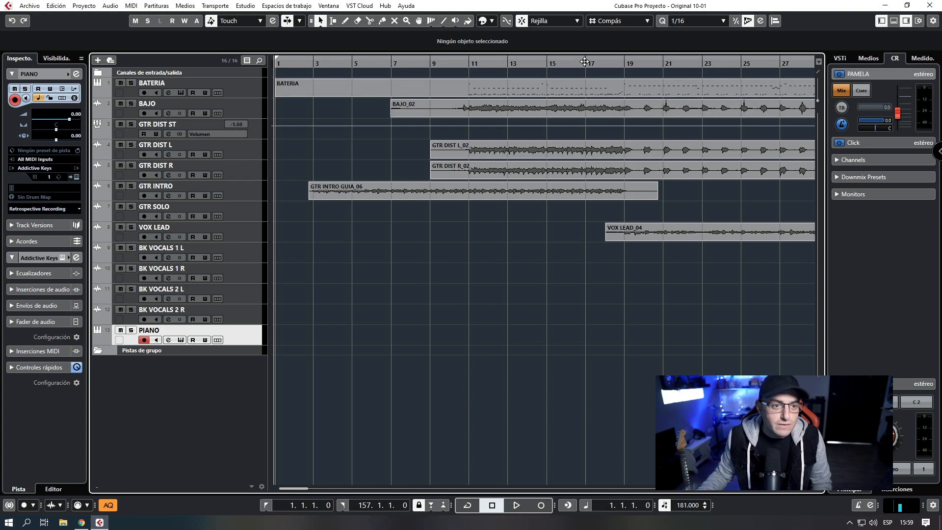
- Draw an empty MIDI part on the PIANO track spanning bar 1 to bar 157
drag(586, 63, 586, 64)
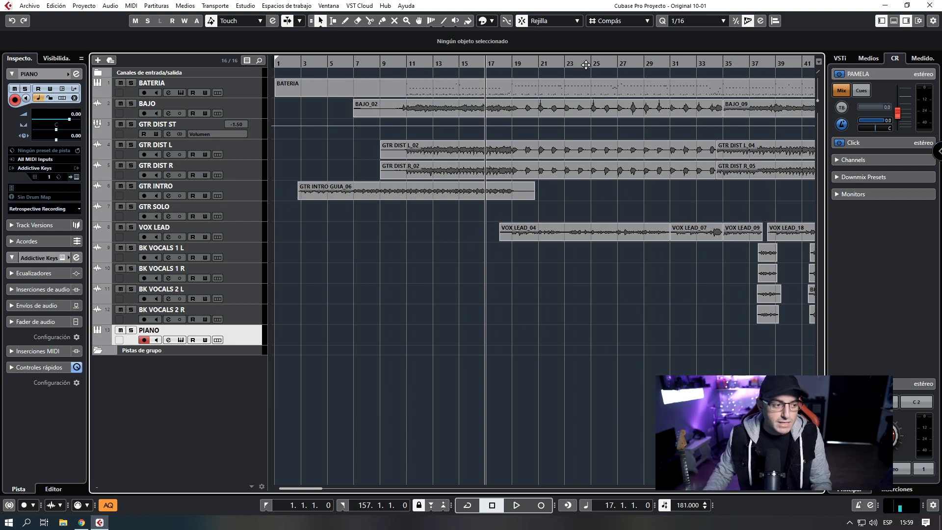
key(g)
key(g)
key(g)
key(g)
key(g)
key(g)
key(8)
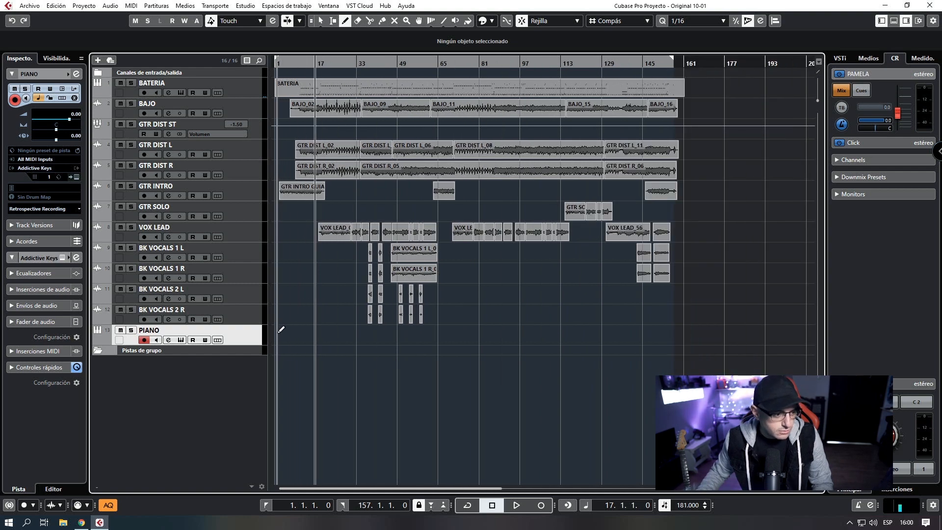
drag(281, 329, 673, 325)
key(1)
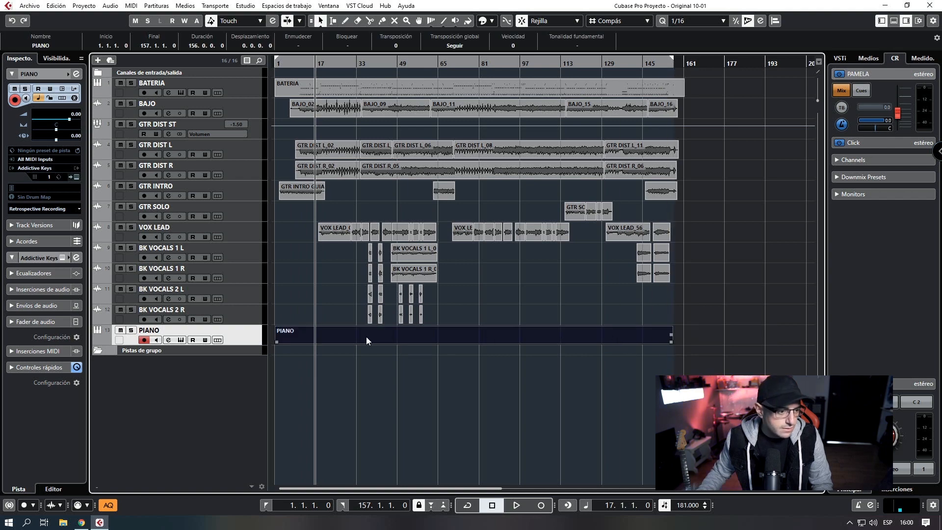
- Open the PIANO part in a separate key editor window and enlarge the note area above the velocity lane
double_click(366, 336)
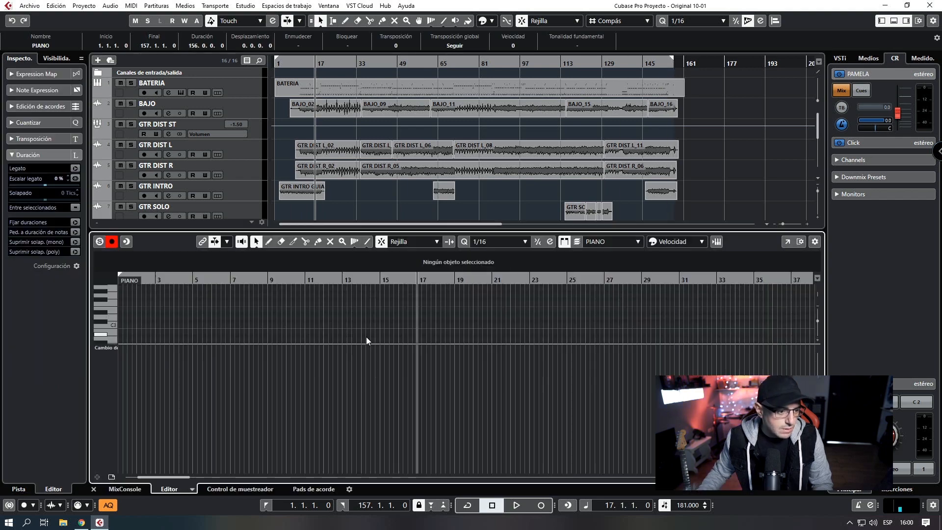
click(787, 242)
drag(111, 379, 164, 433)
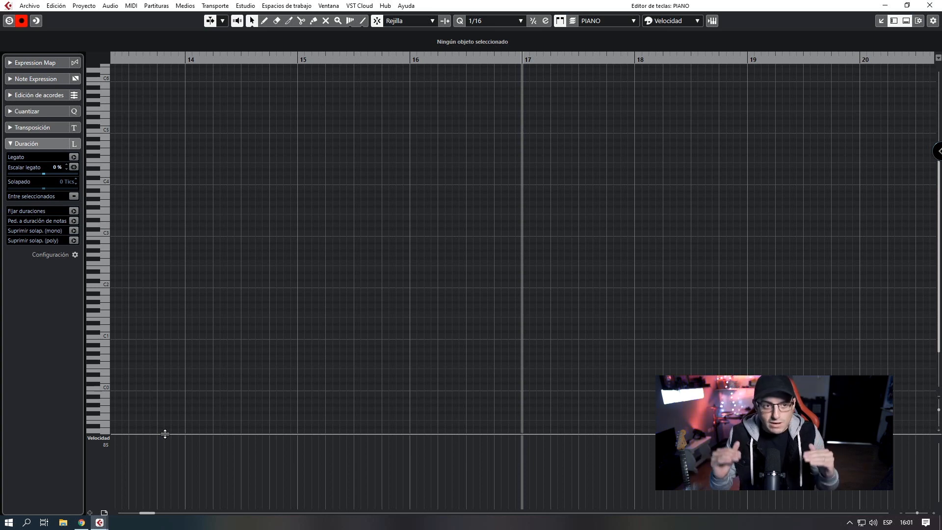
- Play back the song from about bar 17 to listen to the piano notes starting at bar 19
key(space)
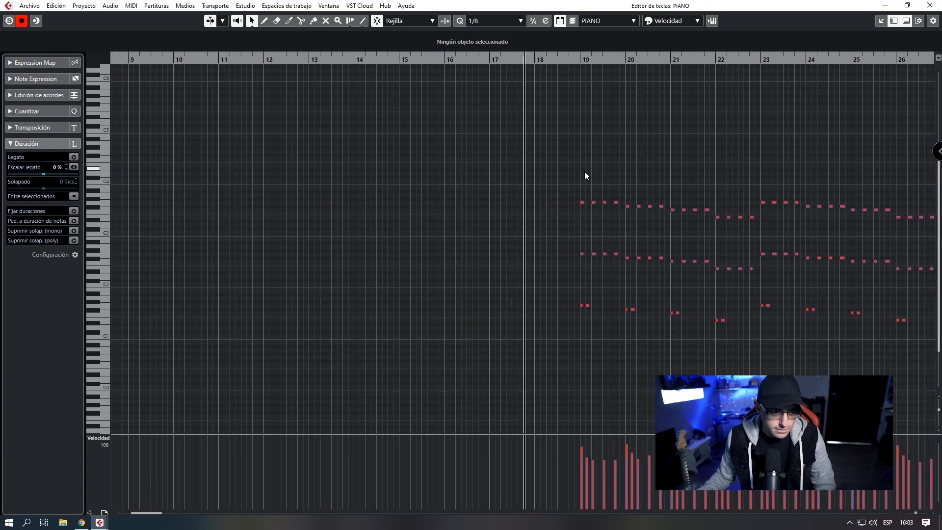
key(g)
key(g)
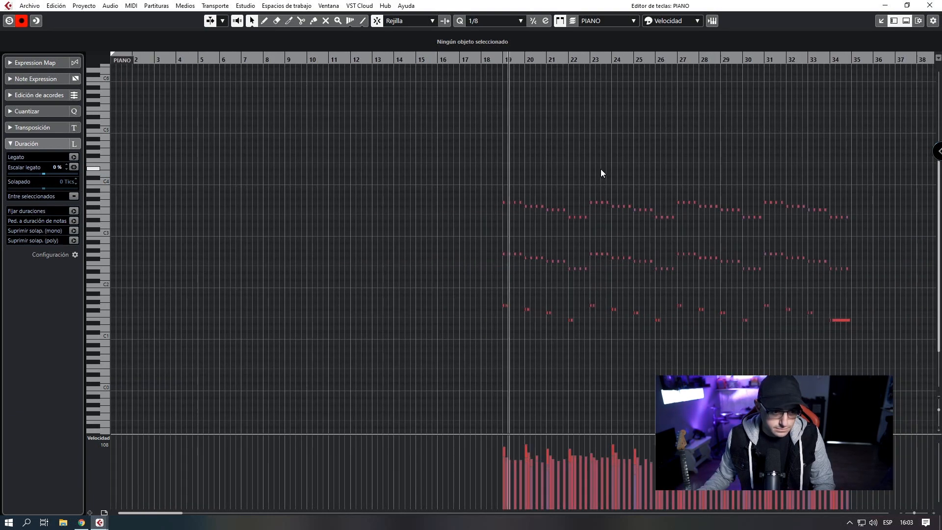
drag(614, 59, 598, 87)
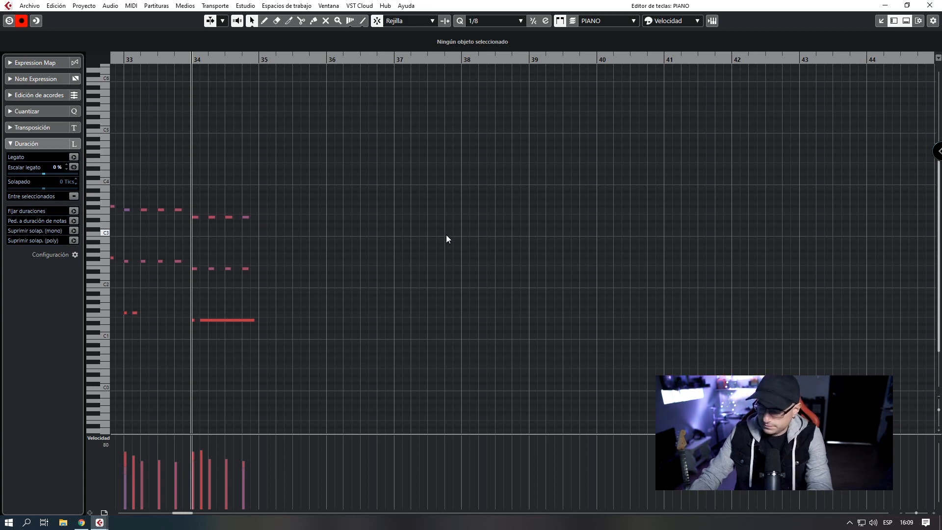
- Record the next piano passages into the PIANO part from bar 34 up to bar 71
key(KP_Multiply)
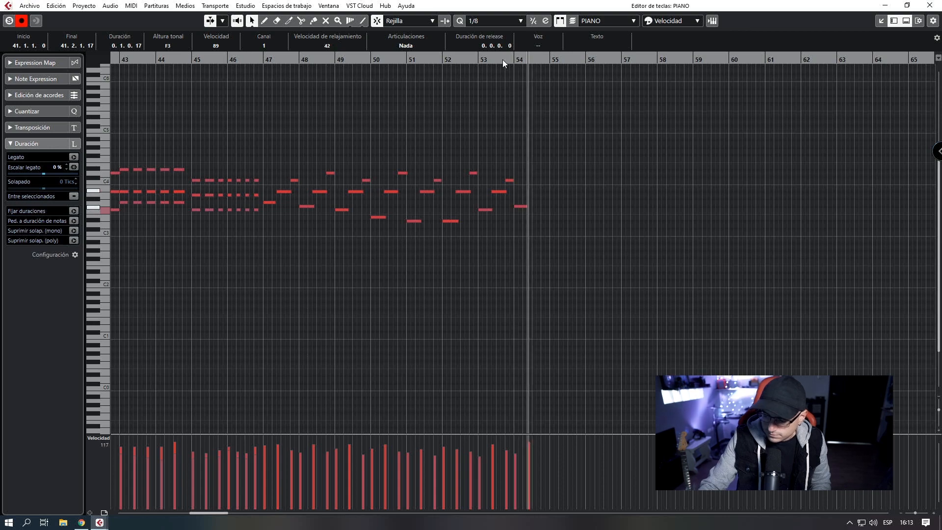
drag(502, 60, 501, 49)
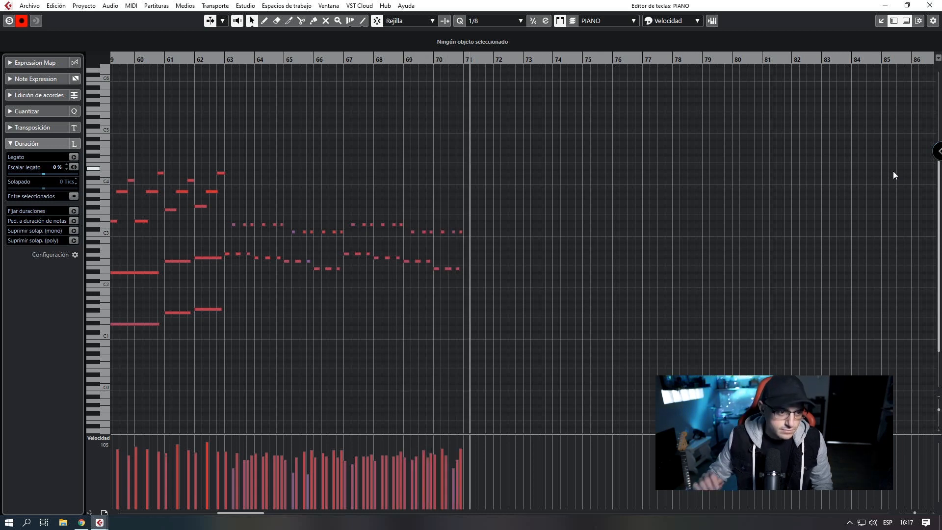
key(space)
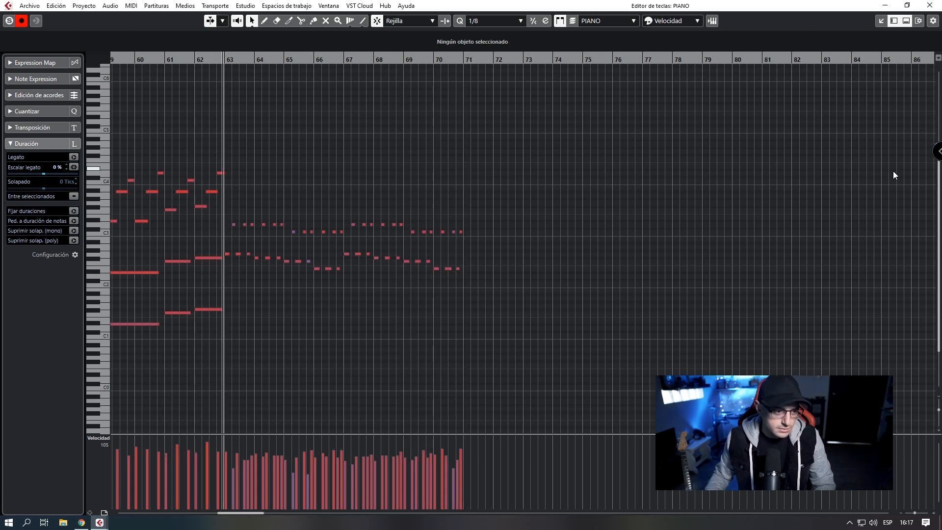
- Select all the piano notes from bar 19 onward and copy them to bar 71
key(g)
key(g)
key(g)
key(g)
key(g)
key(g)
key(g)
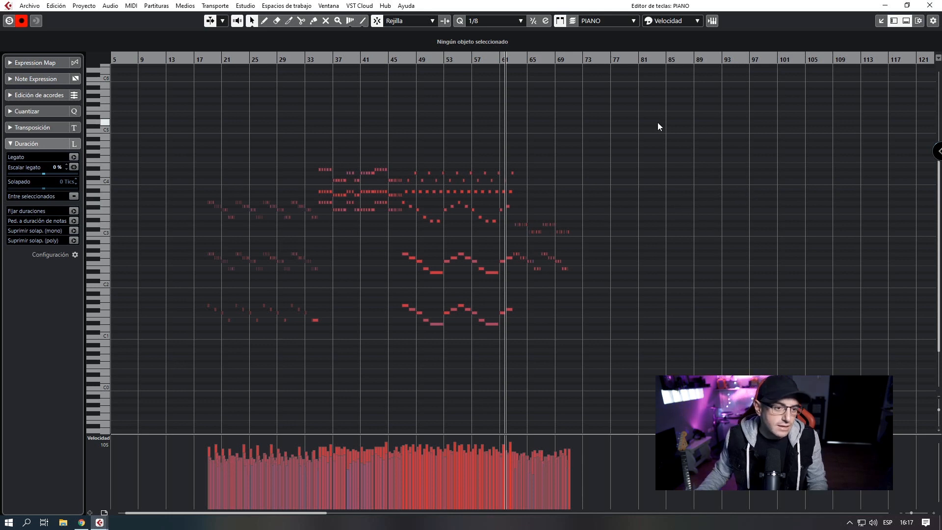
drag(660, 103, 171, 351)
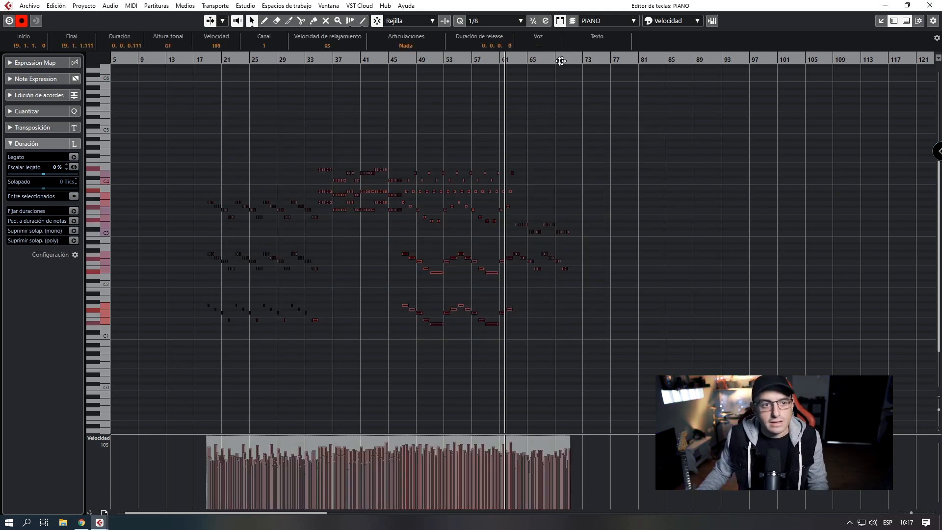
drag(559, 60, 625, 98)
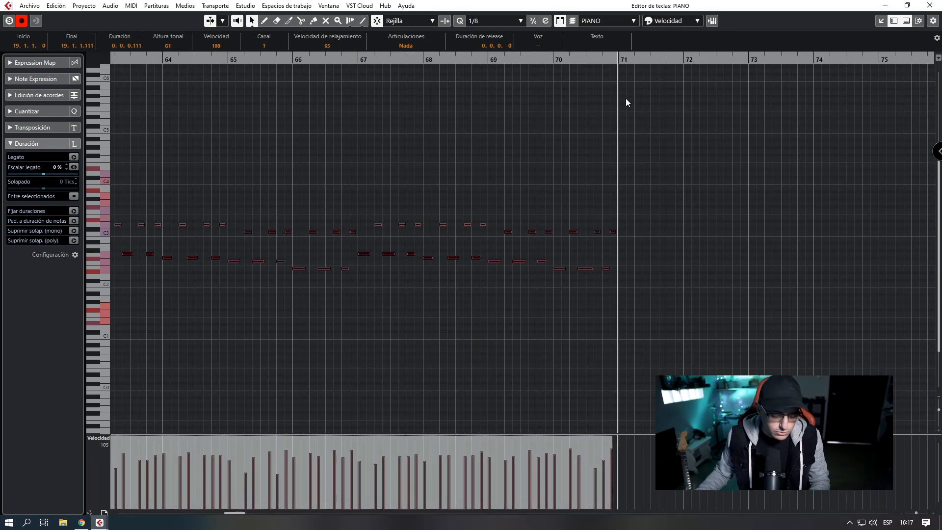
- Play back the copied piano notes from bar 71 to check how they fit the song
key(space)
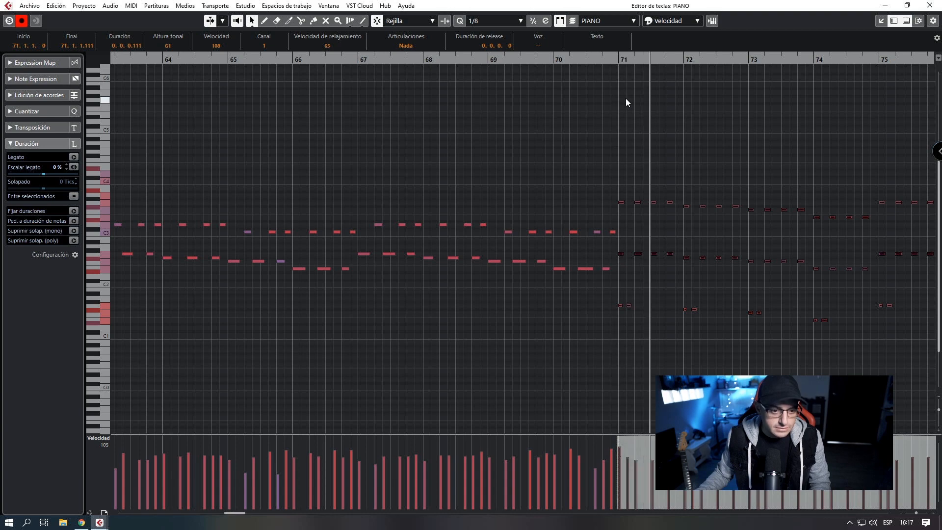
key(g)
key(g)
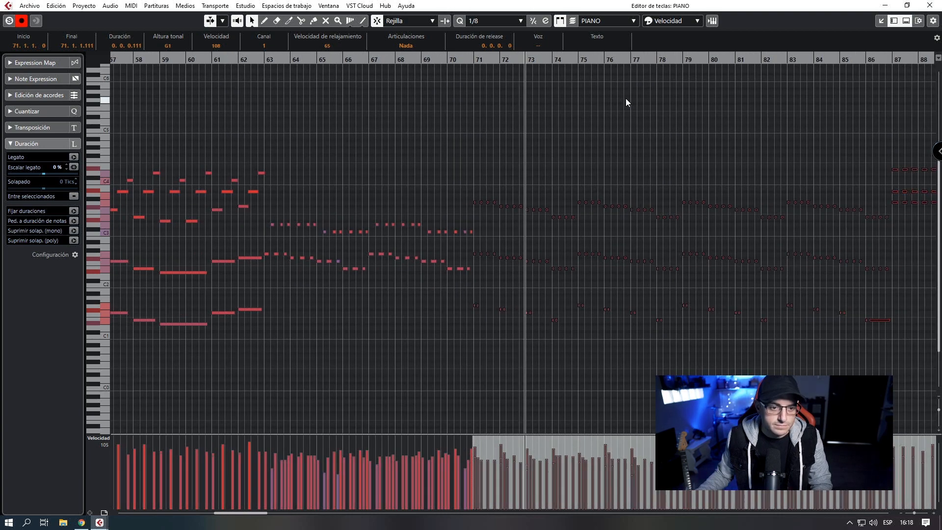
key(g)
key(g)
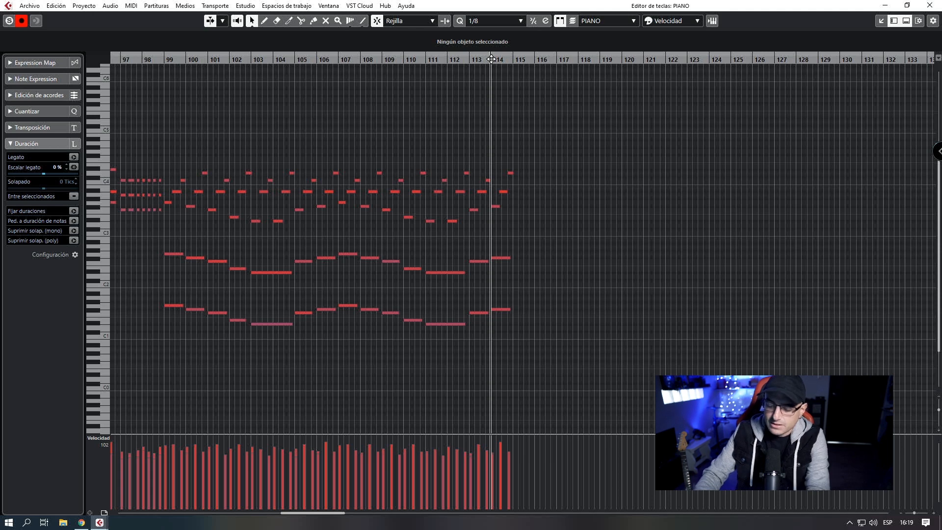
- Play back the remaining piano passages from bar 114 to the end of the PIANO part
key(space)
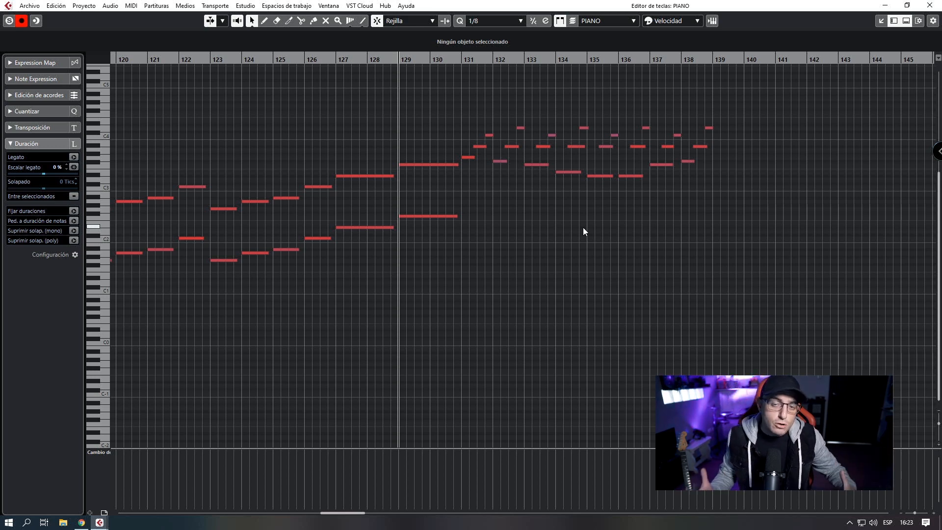
key(space)
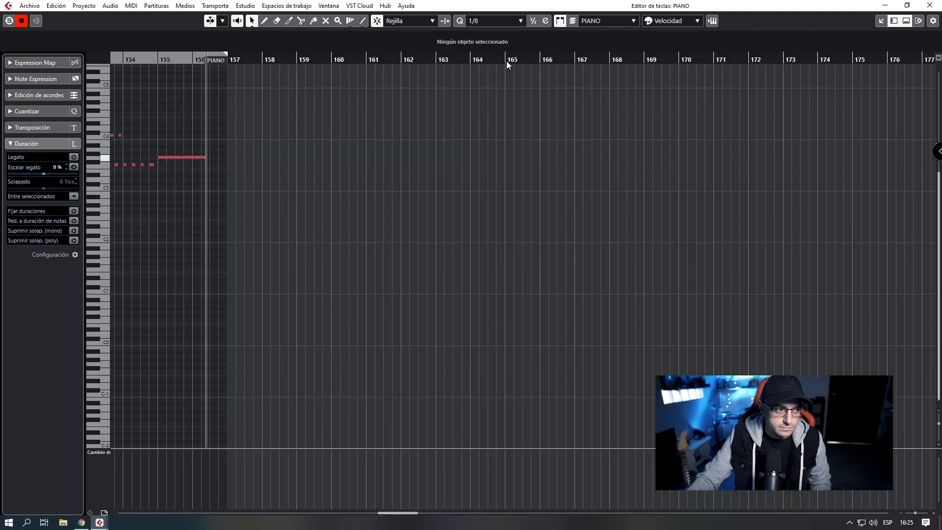
key(space)
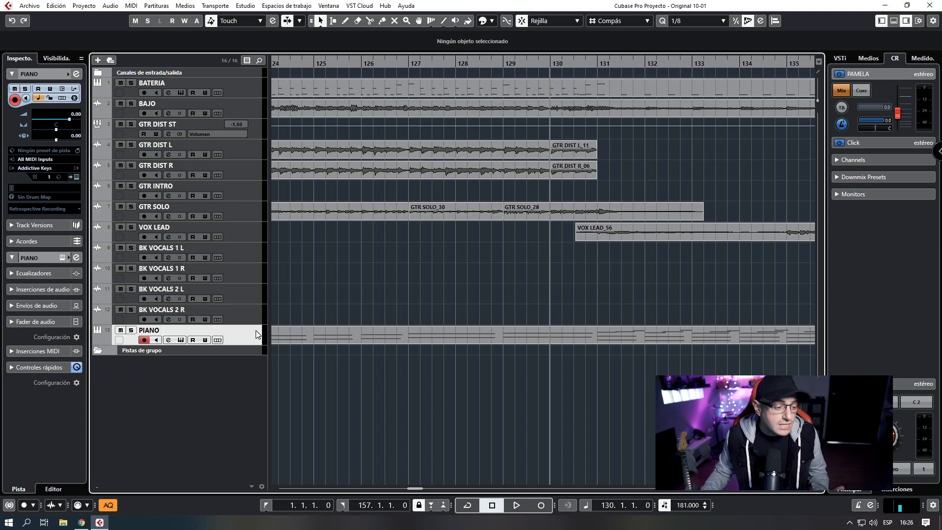
- Add one Kontakt instrument track below the PIANO track
right_click(255, 331)
mouse_move(294, 130)
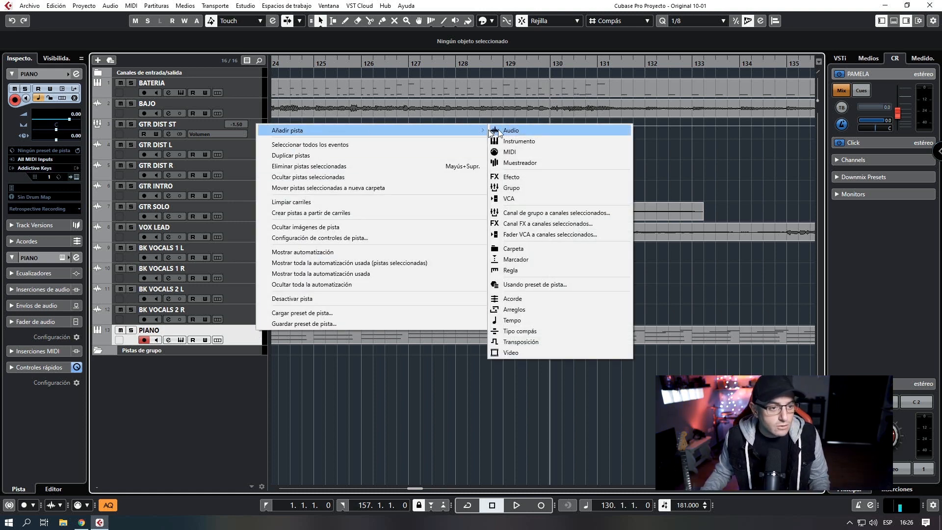
click(545, 140)
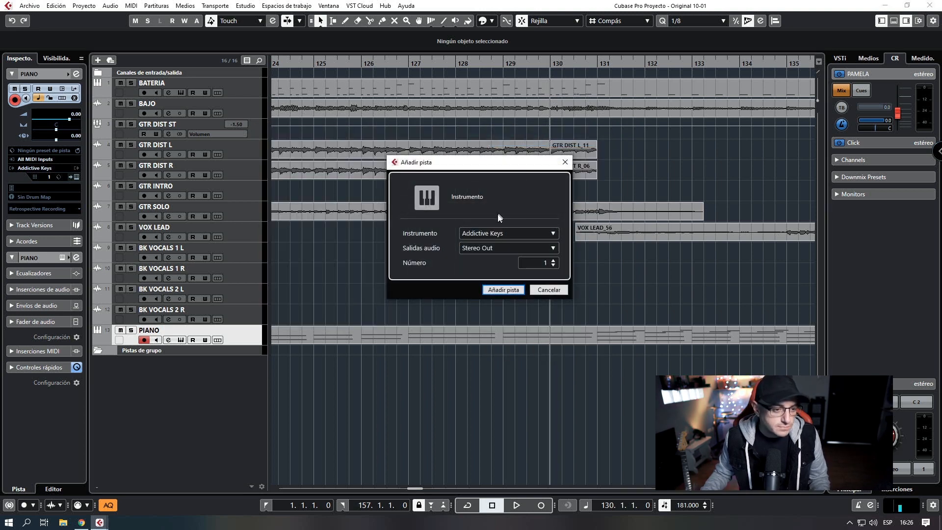
click(496, 234)
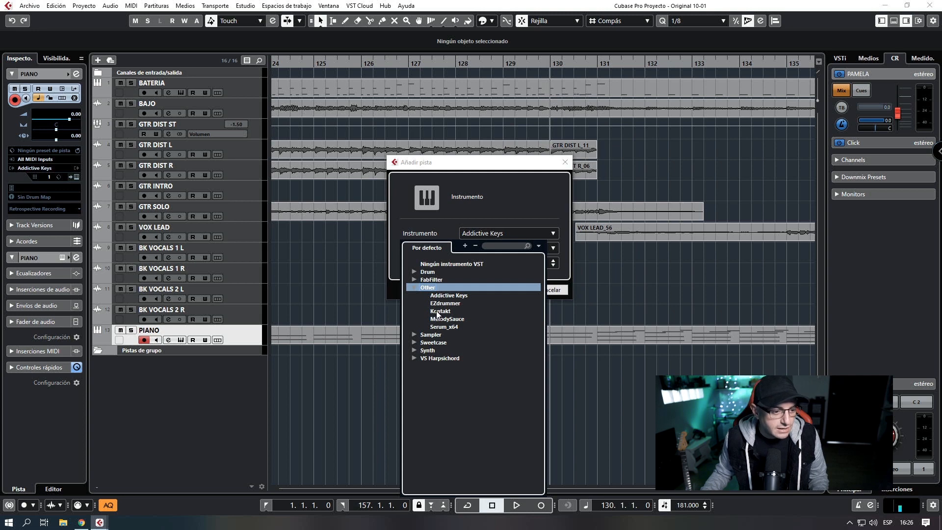
click(438, 312)
click(497, 290)
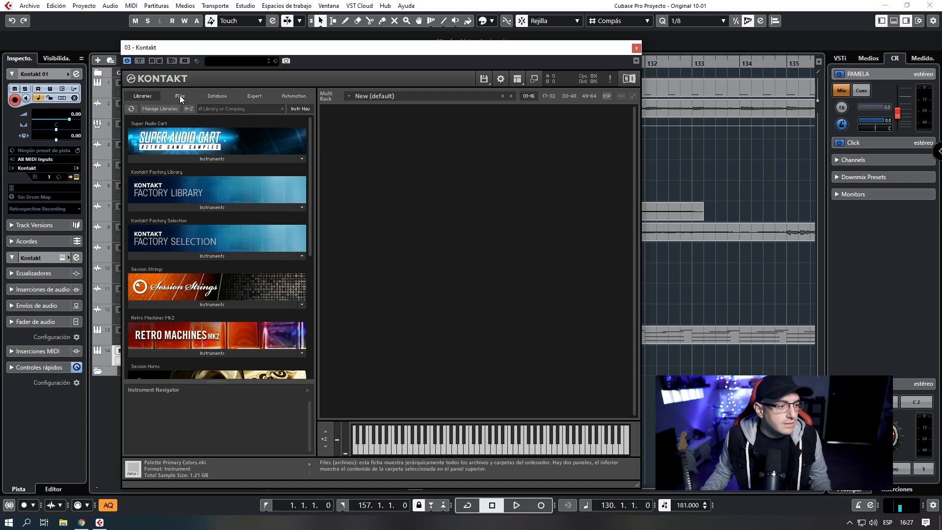
- Browse Kontakt's file folders and installed libraries for an instrument to load
click(179, 95)
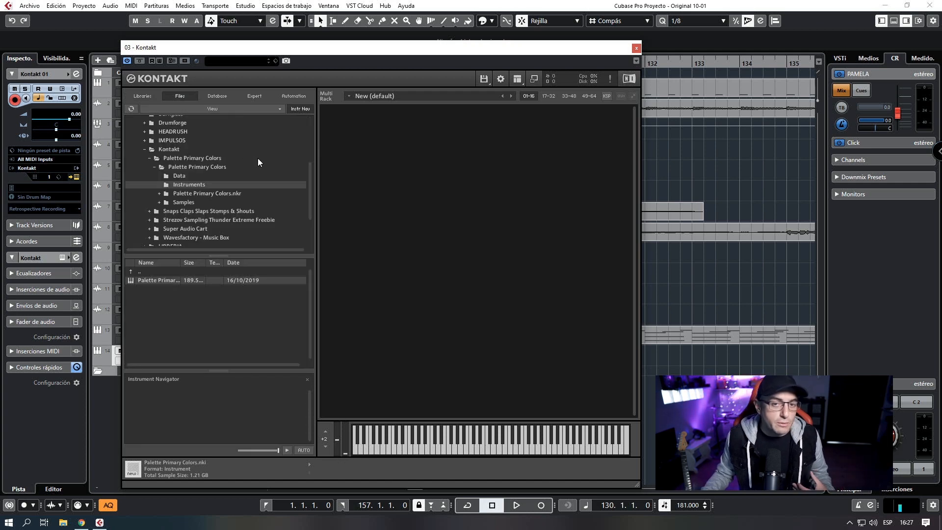
click(142, 96)
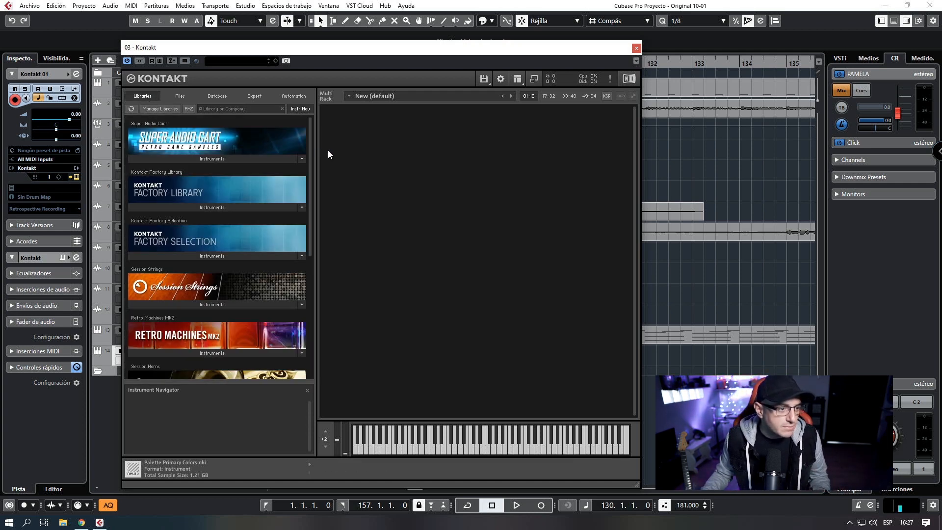
drag(311, 148, 283, 126)
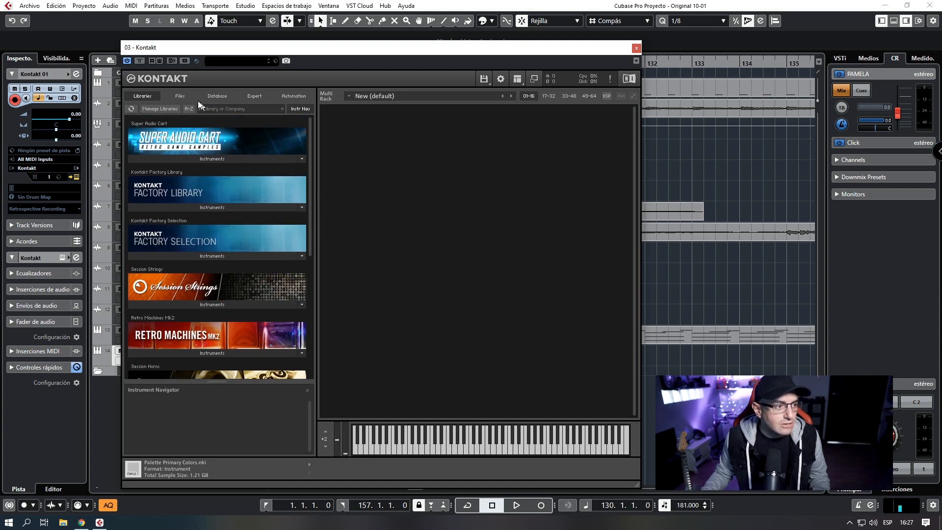
- Load the Palette Primary Colors instrument from its Instruments folder into Kontakt's rack
click(179, 95)
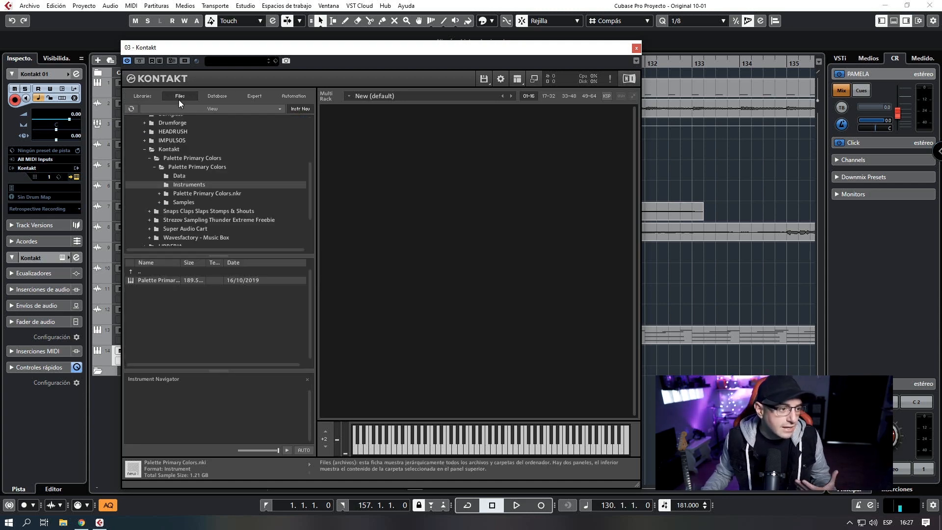
double_click(157, 280)
drag(552, 48, 518, 38)
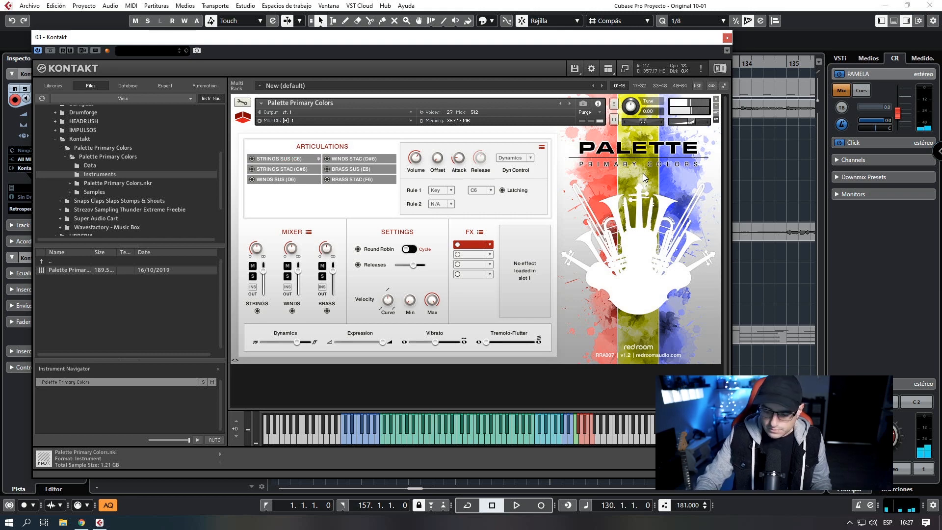
- Draw an empty MIDI part on the Kontakt 01 track from bar 131 to bar 157
right_click(753, 253)
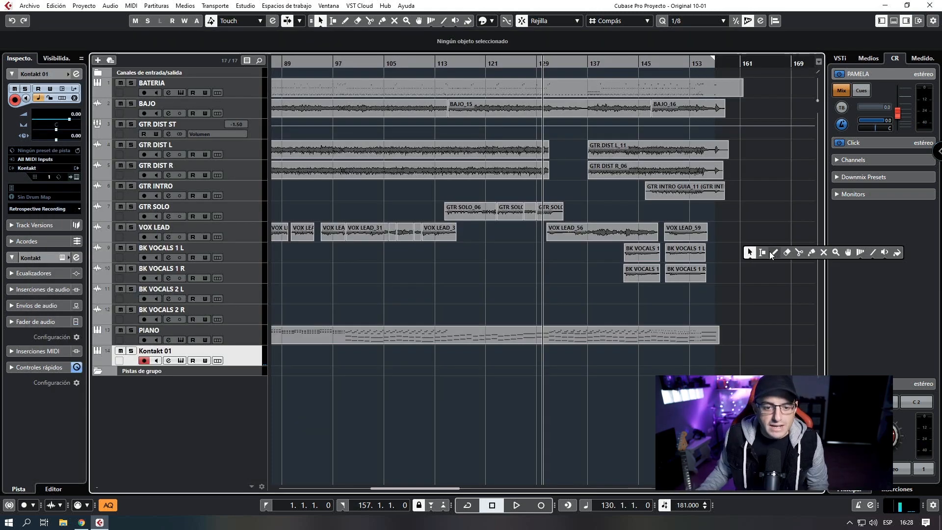
click(773, 253)
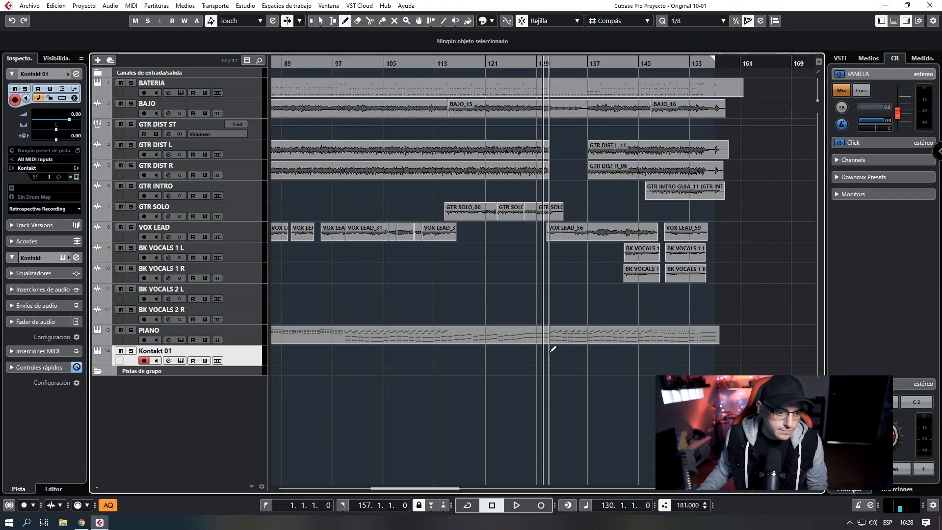
drag(551, 351, 715, 350)
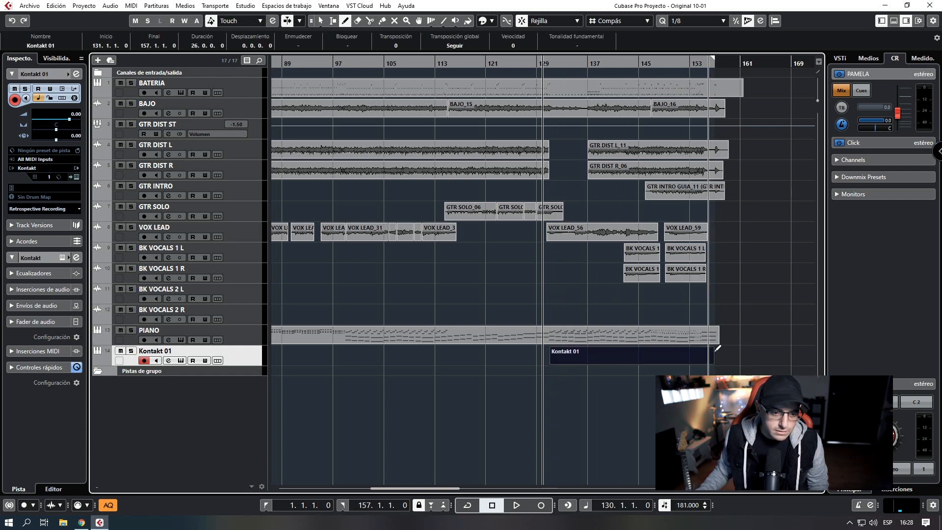
key(1)
- Open the new Kontakt 01 part in a separate Key Editor window, zoomed in for note entry
double_click(639, 355)
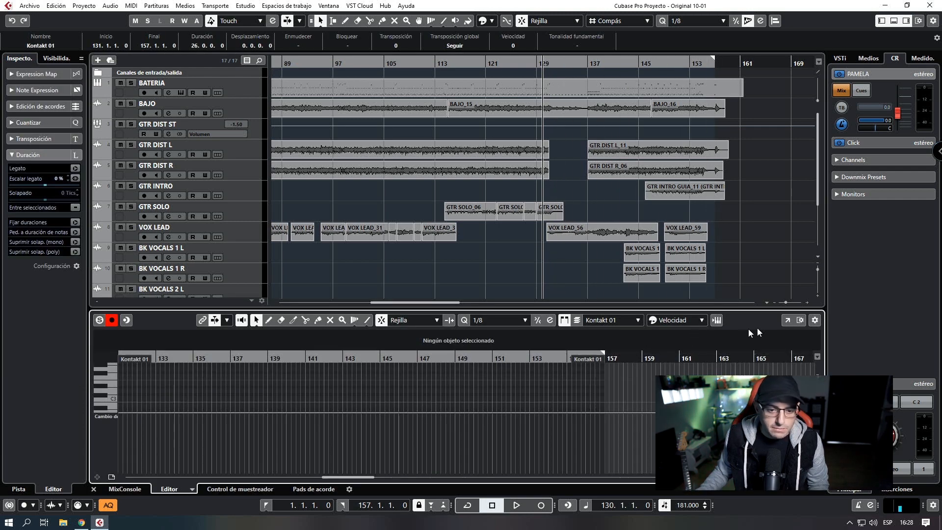
click(787, 320)
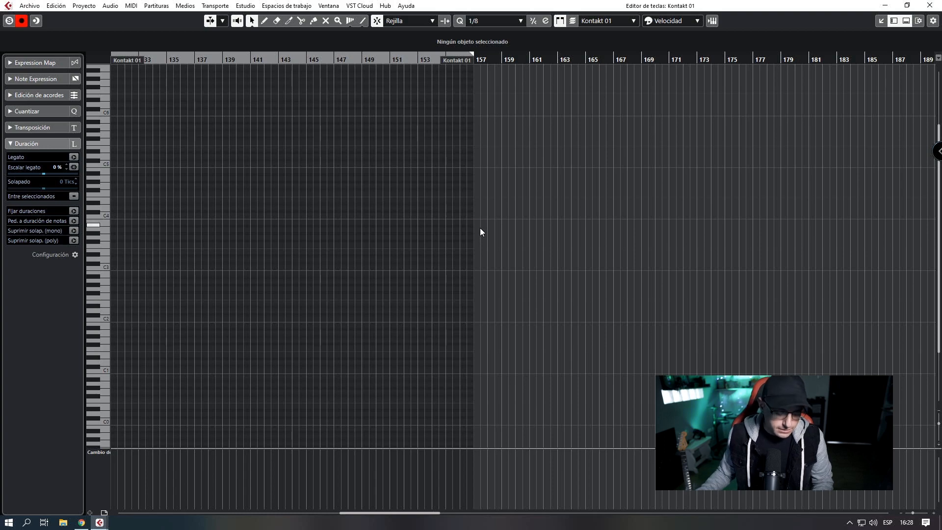
key(h)
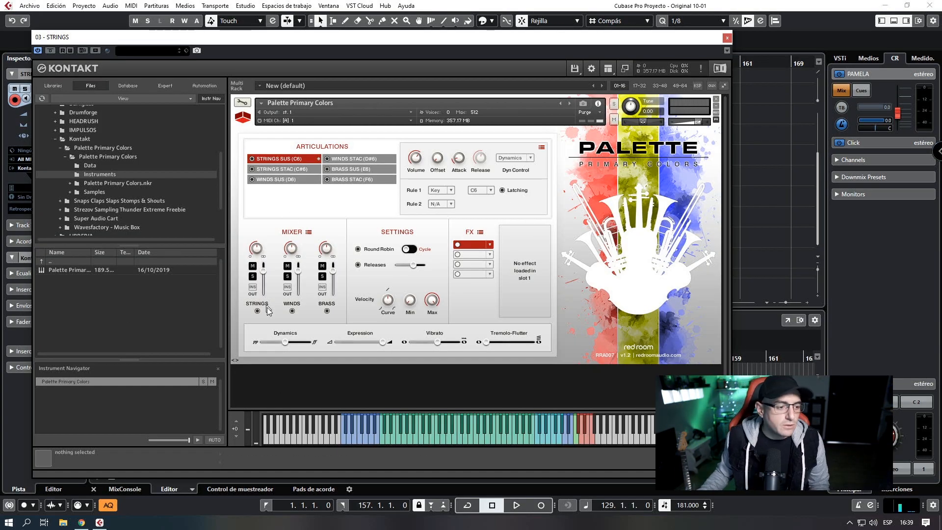
- Try softer and louder Dynamics settings in Palette Primary Colors to audition how the strings respond
drag(284, 342, 287, 342)
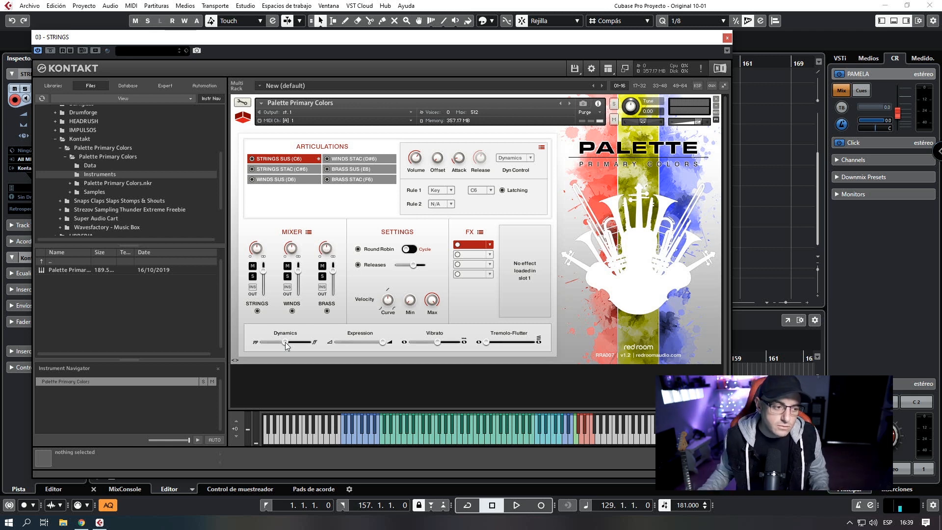
drag(285, 342, 281, 342)
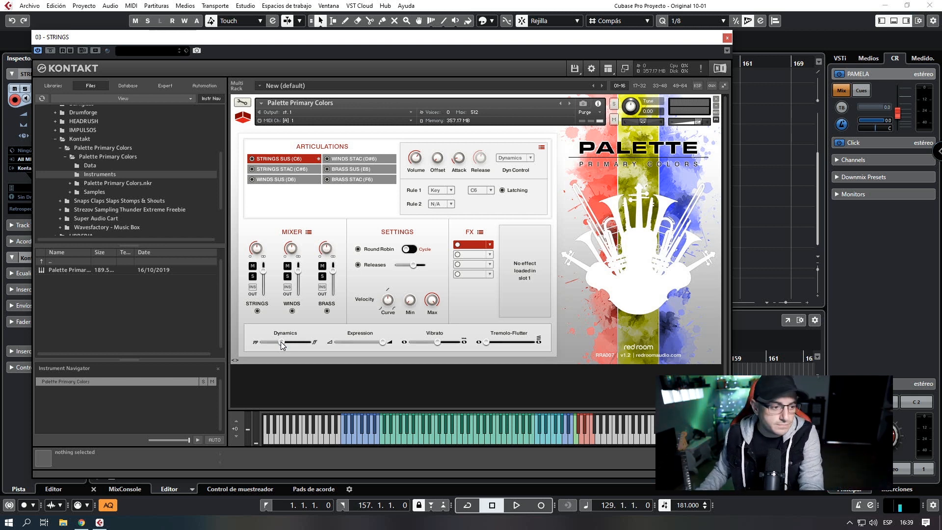
drag(282, 345, 300, 346)
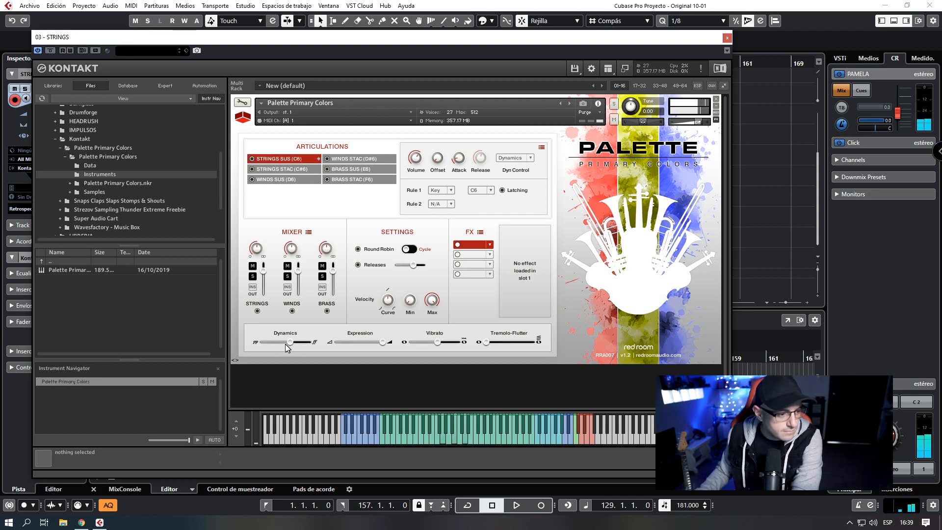
mouse_move(288, 347)
mouse_down()
mouse_move(254, 343)
mouse_move(271, 346)
mouse_up()
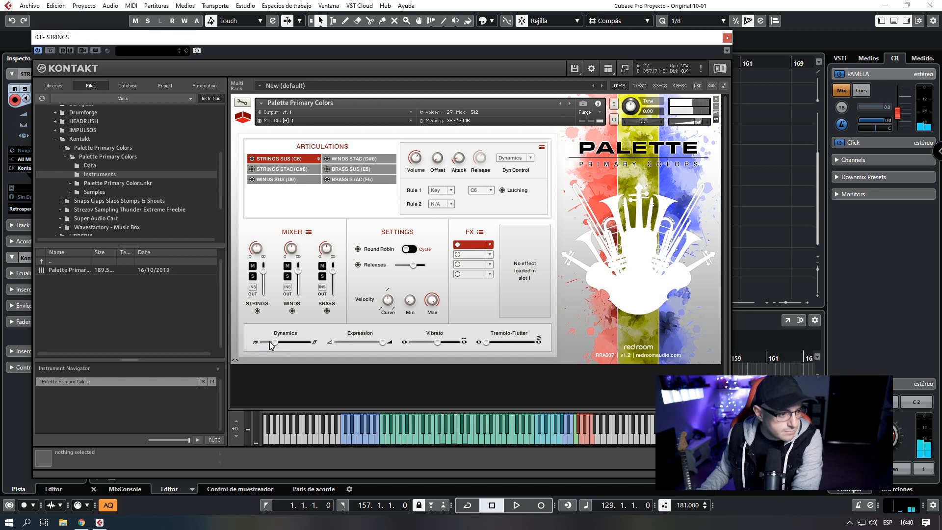
drag(98, 39, 117, 35)
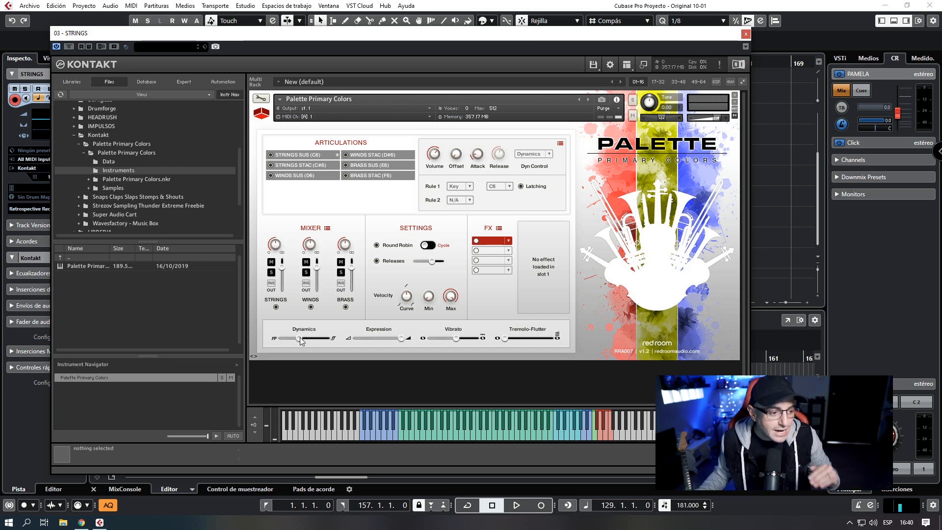
drag(299, 337, 313, 339)
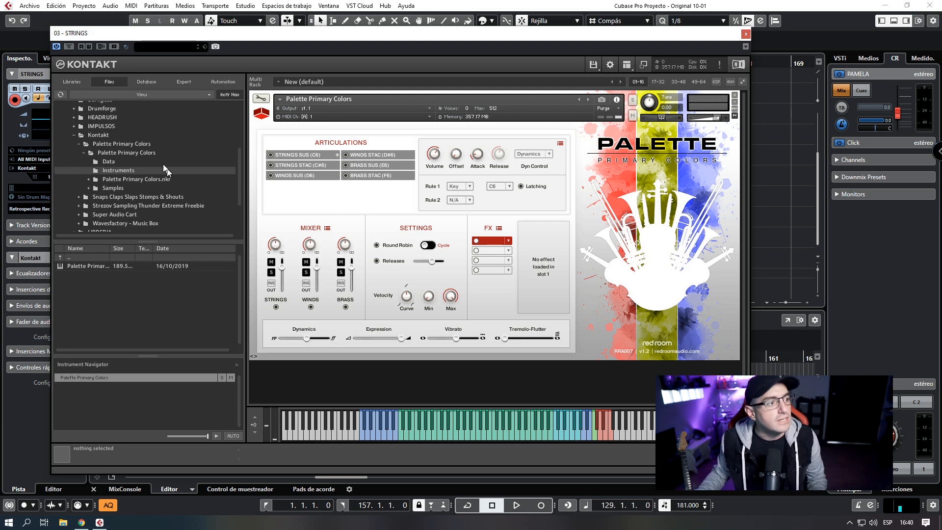
- Enable automation read and write for Kontakt and record a rising Dynamics movement during playback from bar 129
click(90, 46)
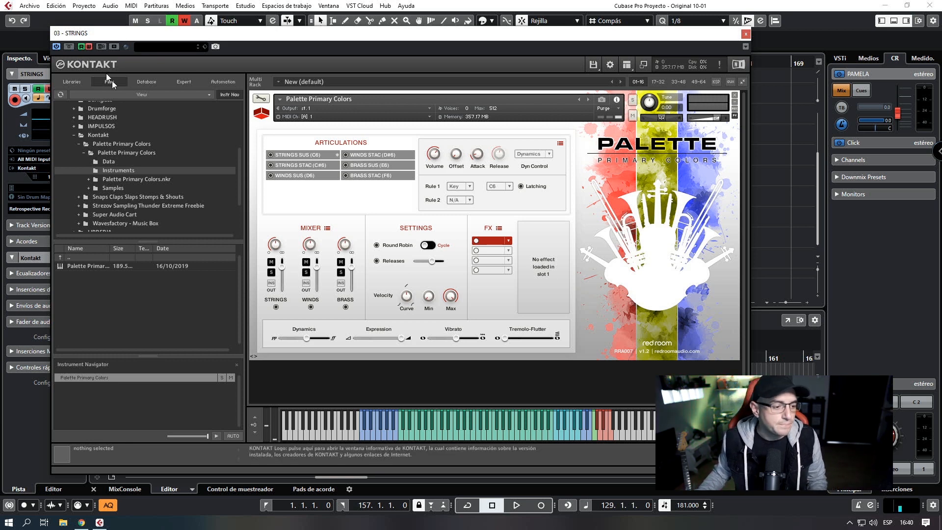
drag(306, 338, 301, 338)
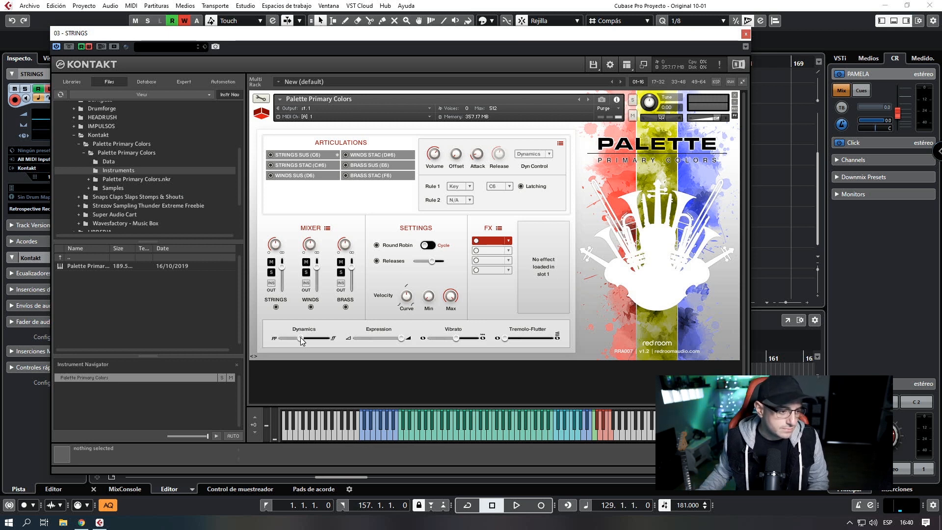
key(space)
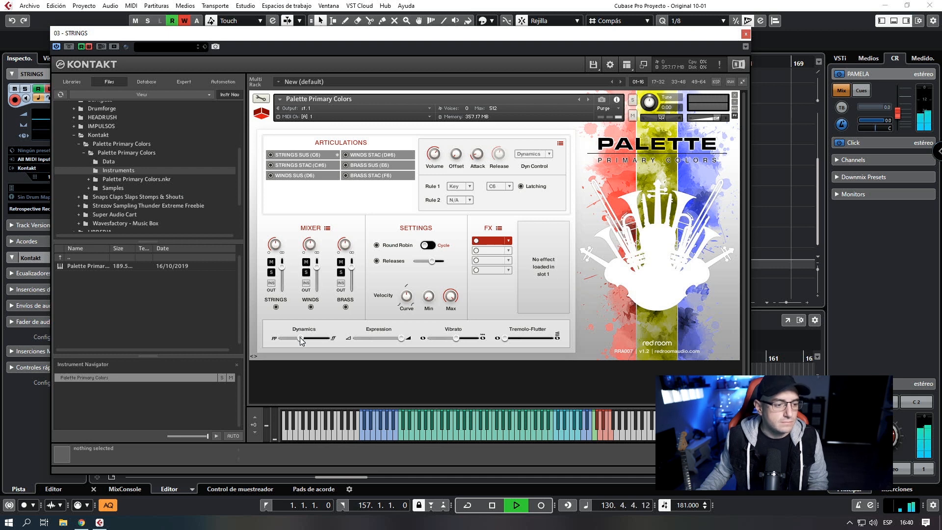
drag(301, 337, 317, 337)
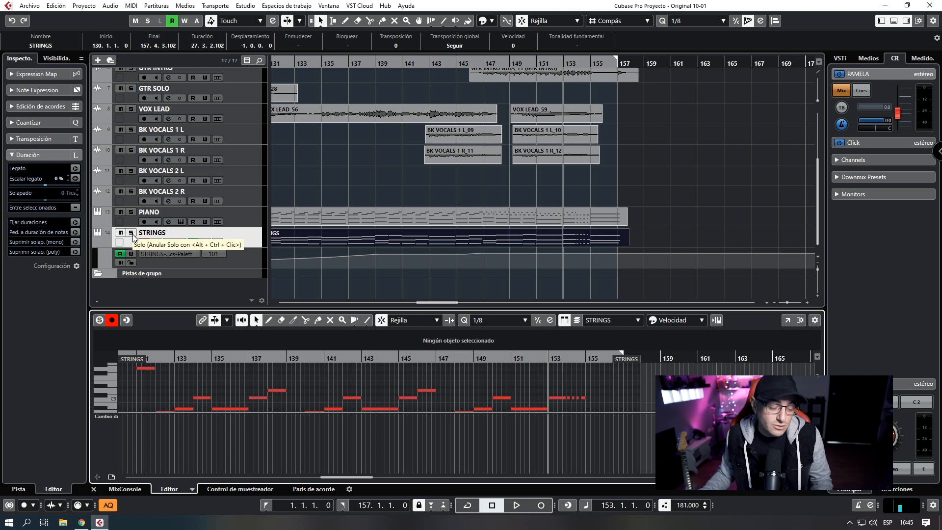
- Solo the STRINGS track and play its part from bar 153
click(132, 233)
key(space)
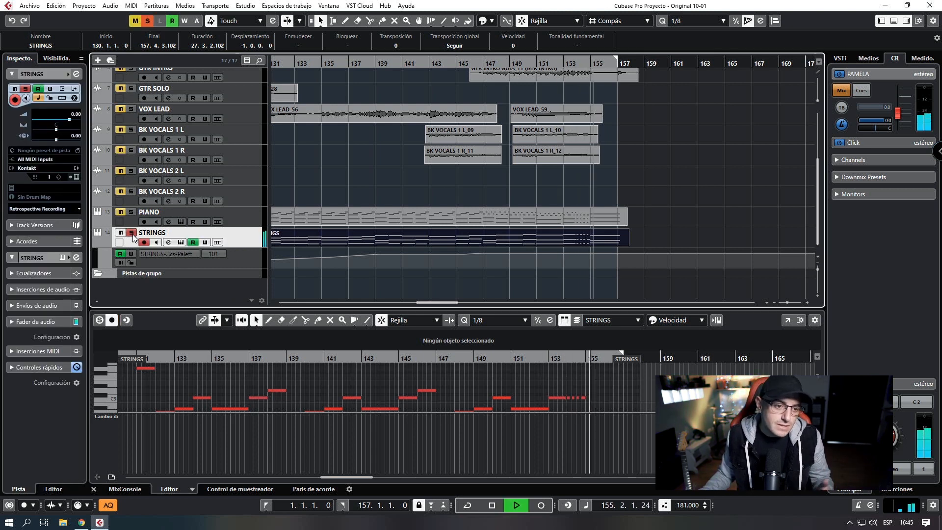
key(space)
- Check the articulation keyswitches in Kontakt and the matching notes at bar 131 of the STRINGS part in the Key Editor
click(181, 242)
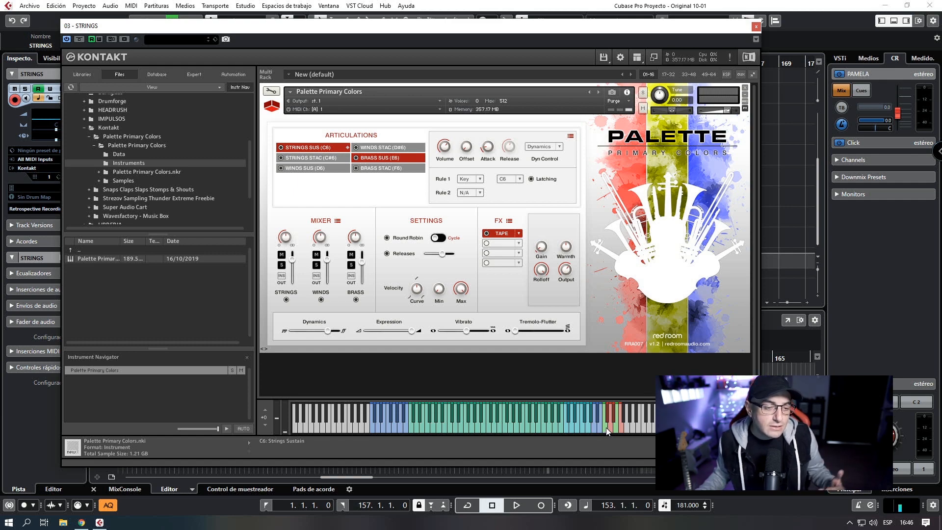
click(756, 26)
click(792, 319)
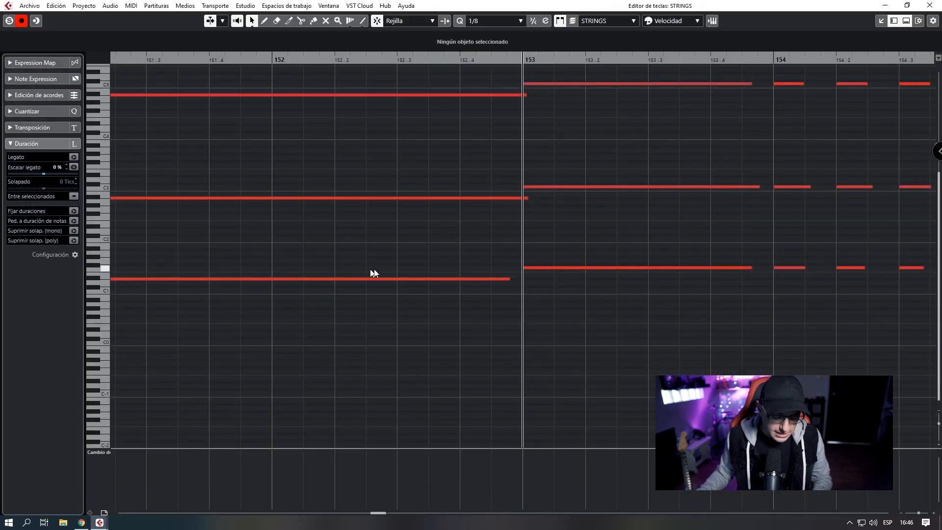
scroll(407, 245, down, 5)
scroll(425, 229, up, 3)
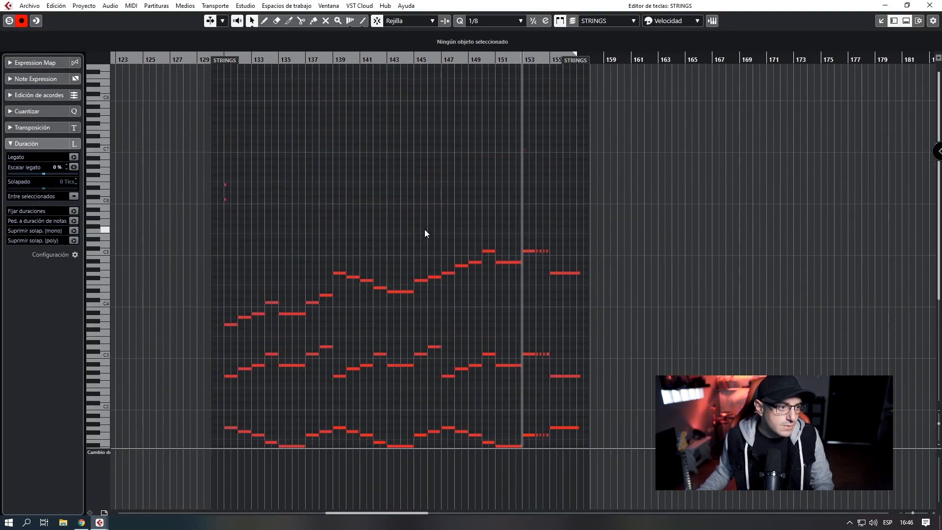
drag(271, 66, 272, 192)
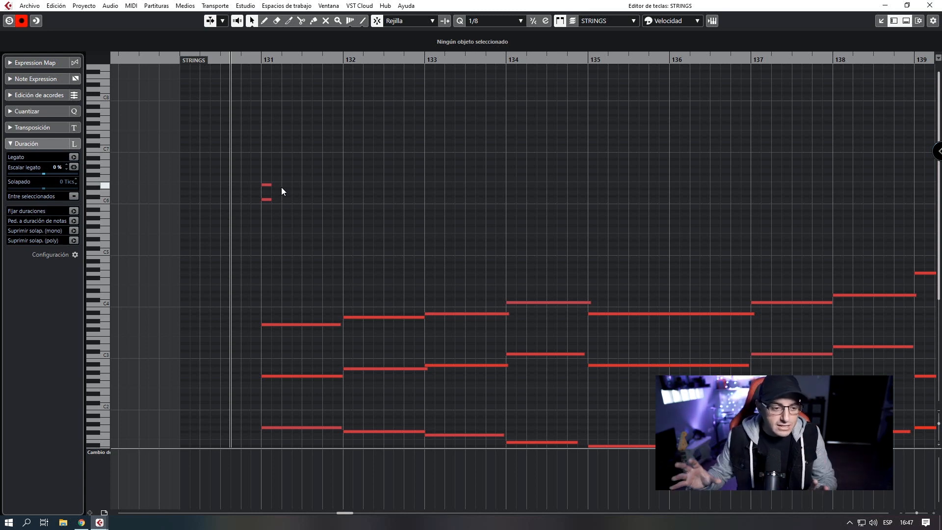
- Play back the STRINGS notes with their keyswitches from just before bar 131, then examine the closing bars
key(space)
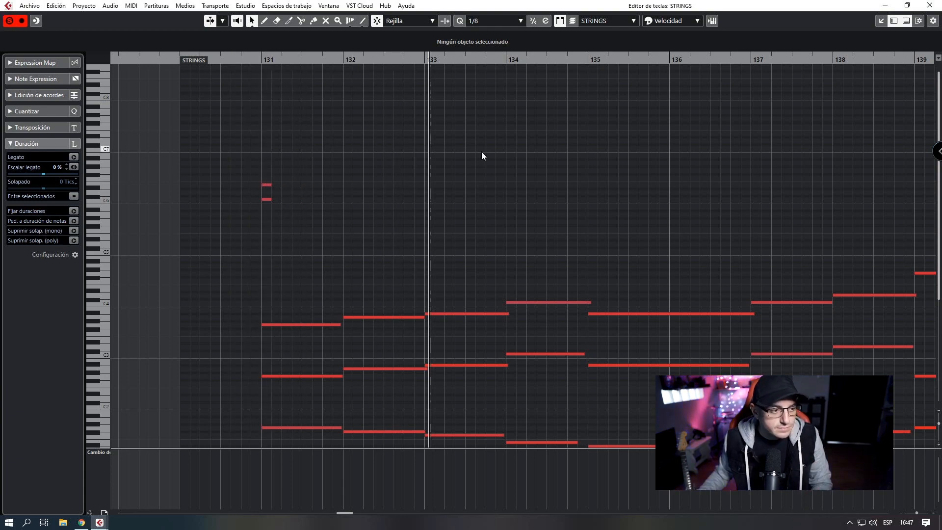
key(g)
key(g)
key(g)
key(g)
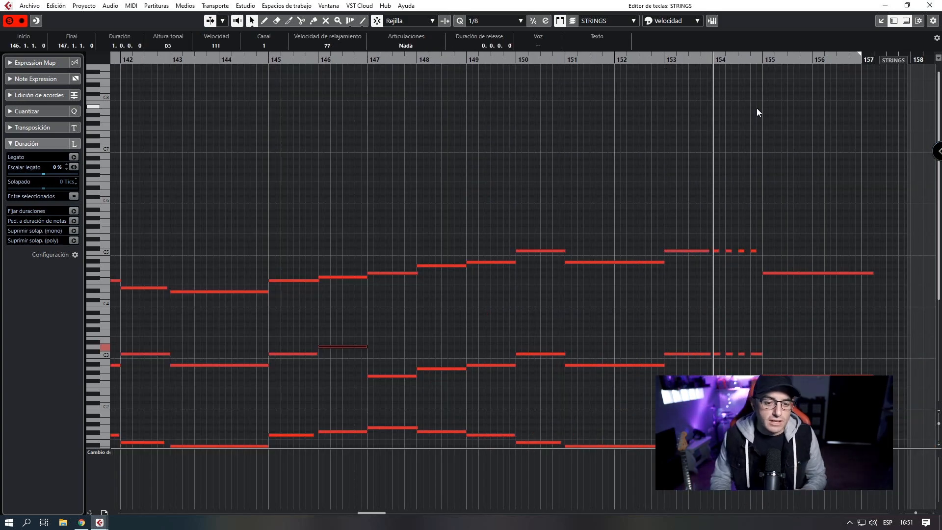
key(space)
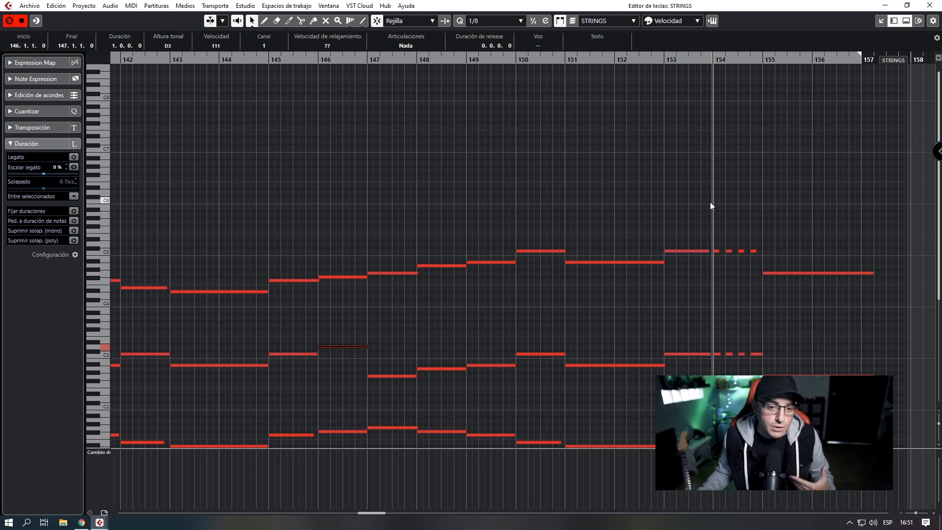
- Draw short C6 and E6 keyswitch notes at the start of bar 155 in the STRINGS part
right_click(767, 211)
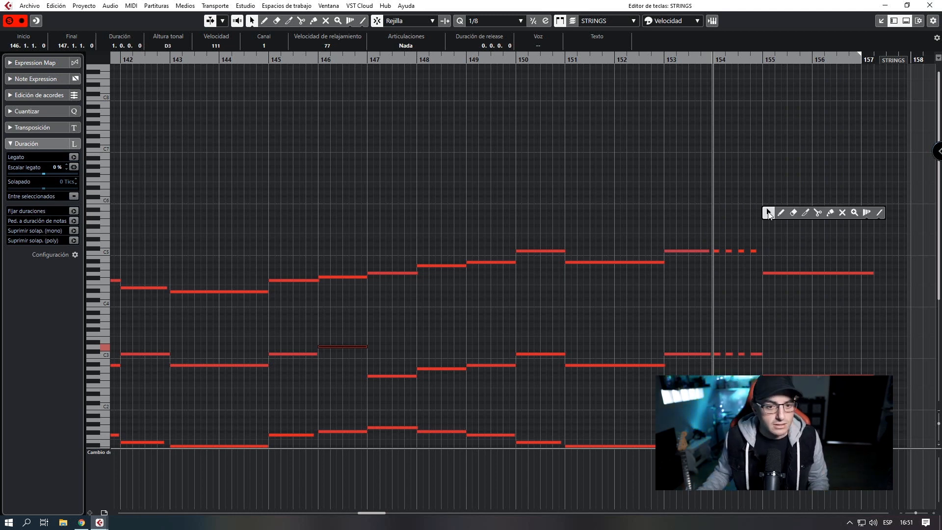
click(782, 213)
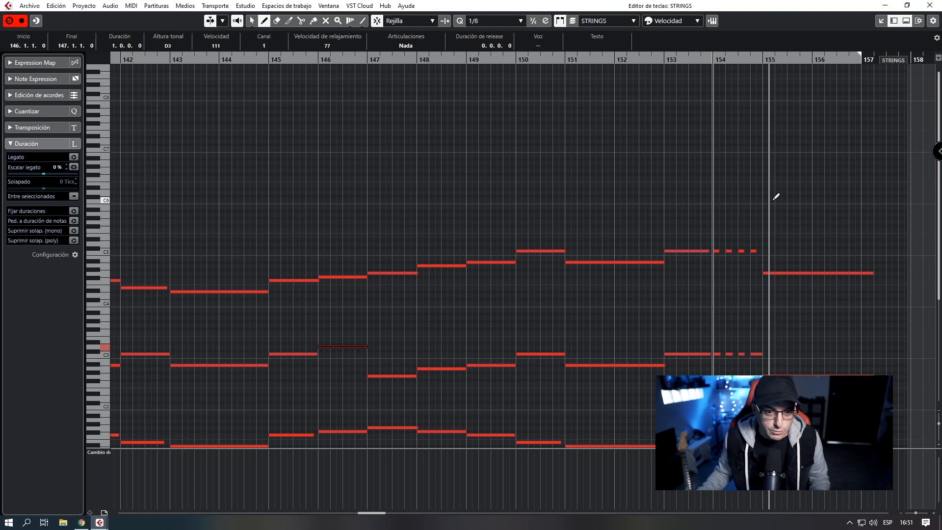
click(768, 198)
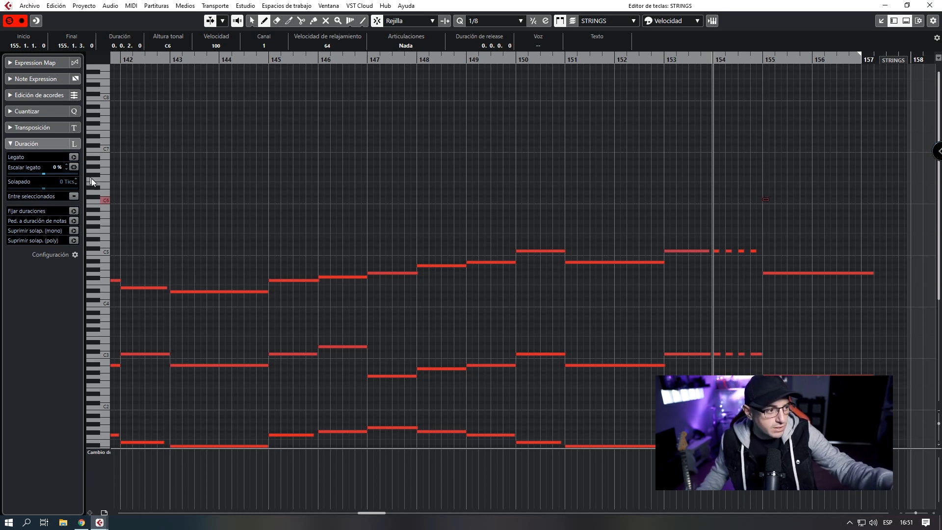
click(766, 183)
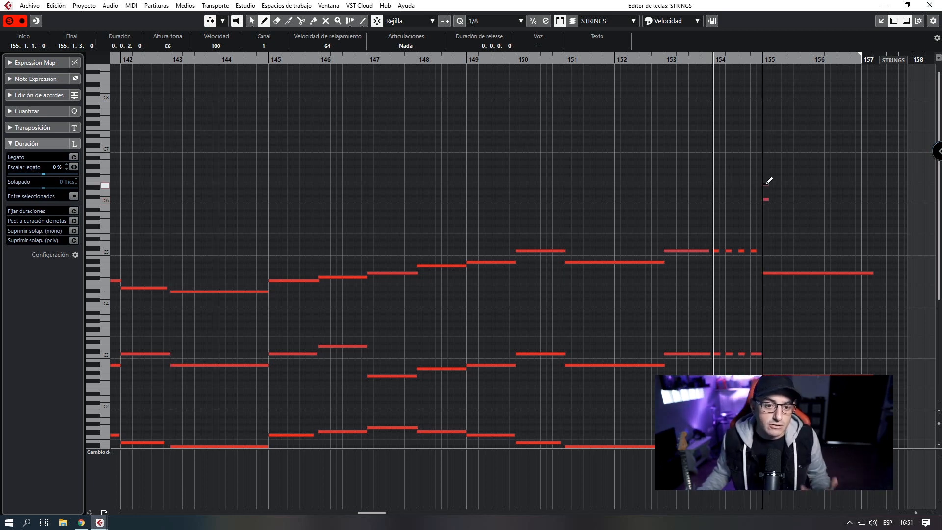
- Copy the two keyswitch notes to the start of bar 154 and place them on C#6 and F6
key(1)
click(765, 199)
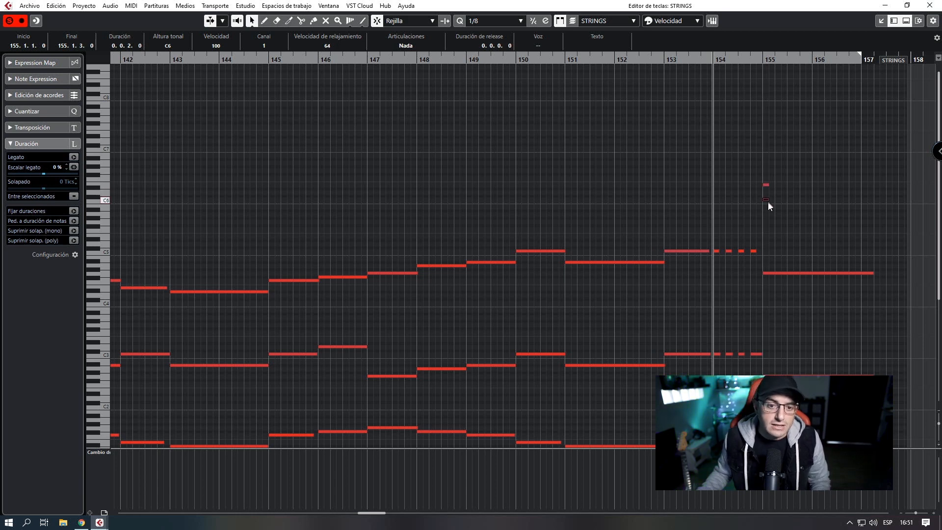
drag(766, 199, 715, 177)
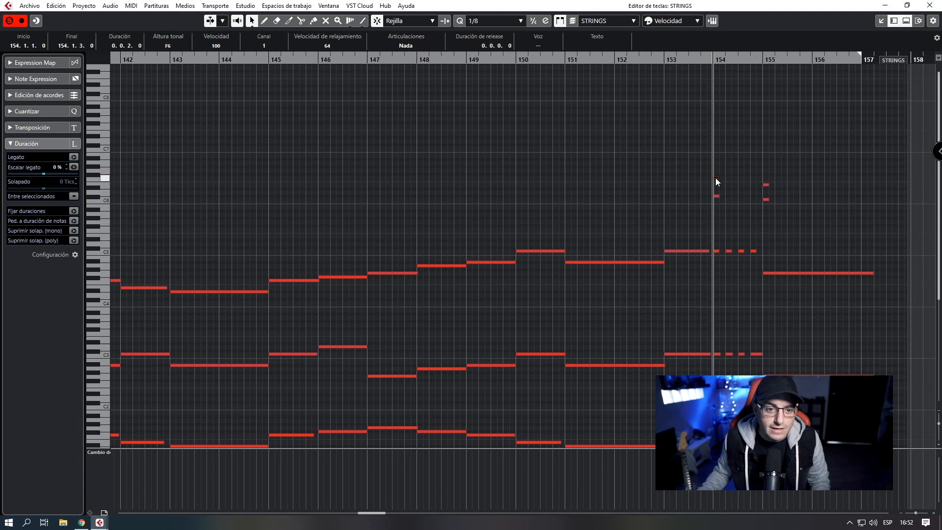
click(474, 116)
- Play the closing STRINGS bars on their own, then turn off the editor's solo and play them with the full mix
key(h)
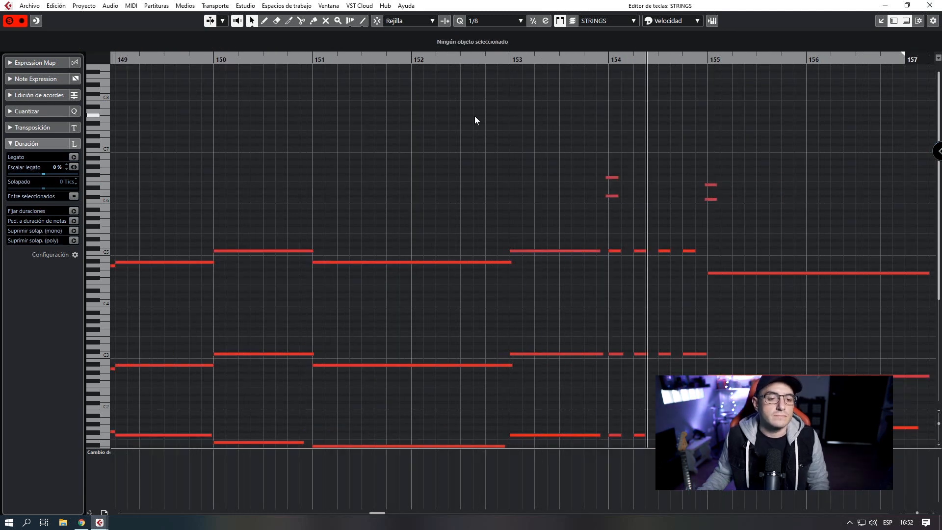
key(space)
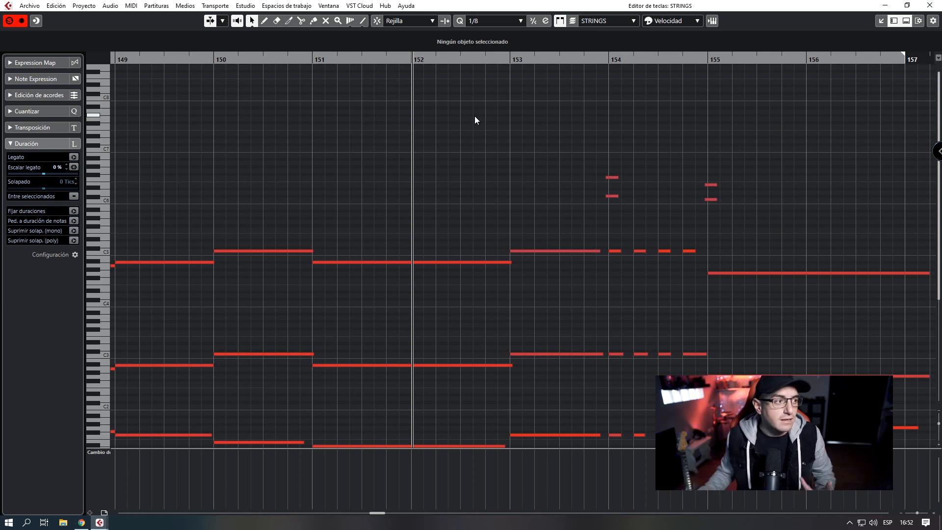
click(9, 23)
key(space)
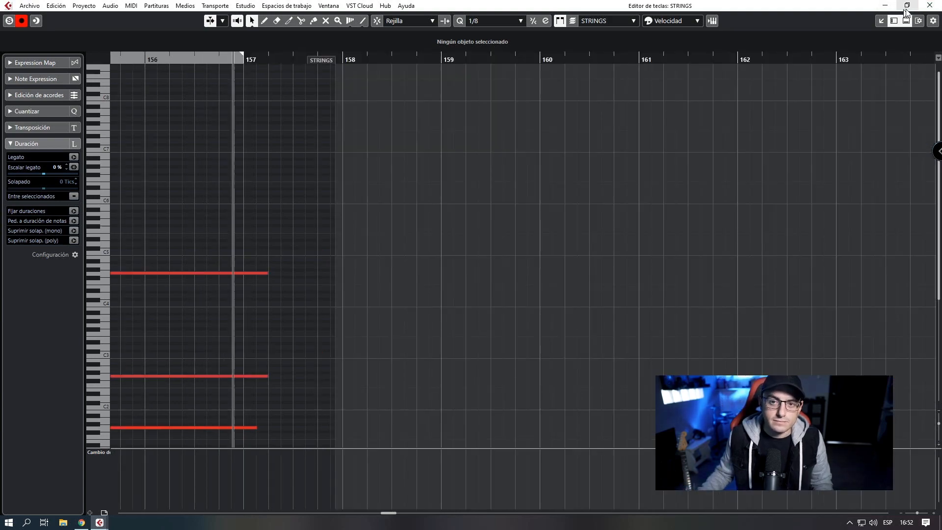
- Leave the STRINGS key editor and record a crash hit on the BATERIA track from bar 177
click(907, 5)
key(ctrl+alt+e)
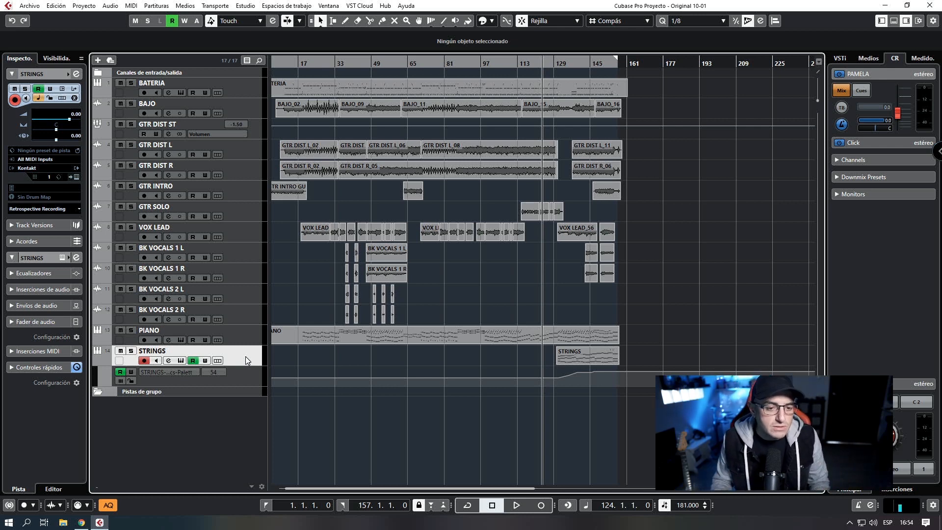
click(239, 88)
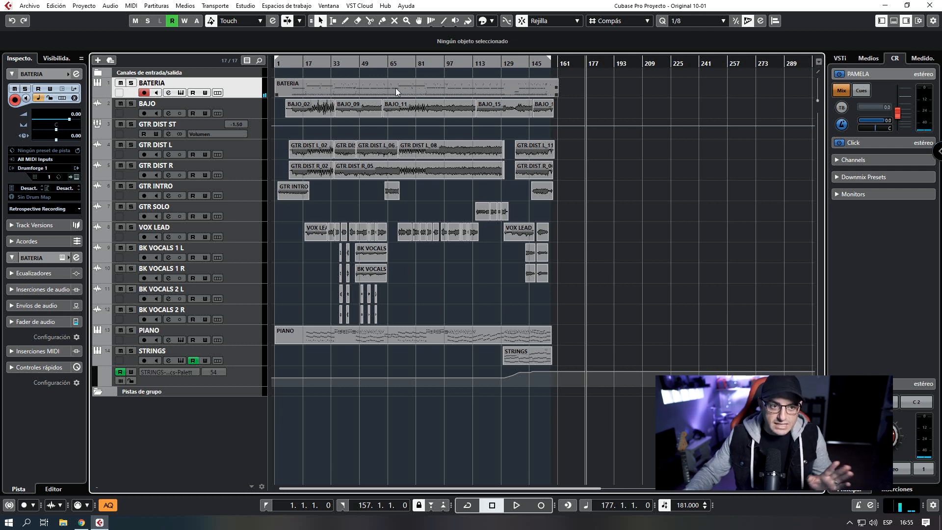
key(KP_Multiply)
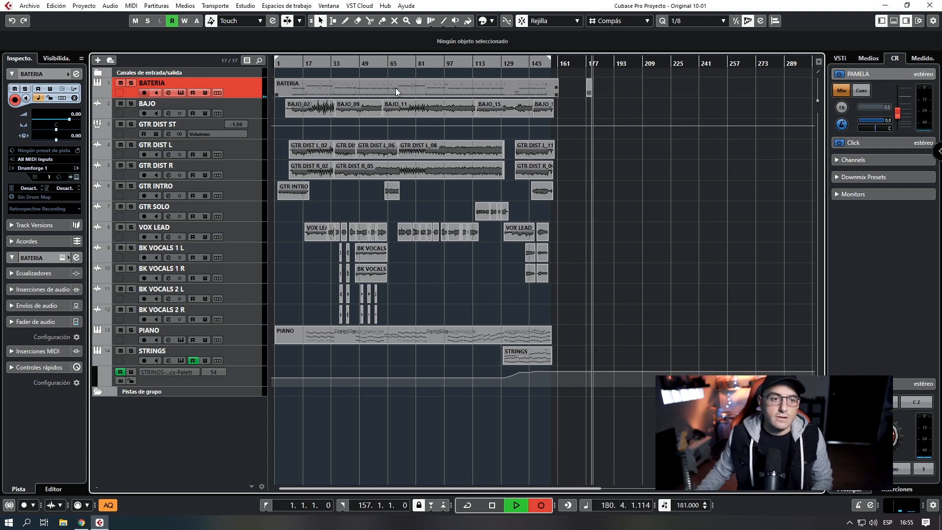
key(space)
- Render the recorded BATERIA part at bar 177 in place as a new audio track
drag(591, 63, 609, 113)
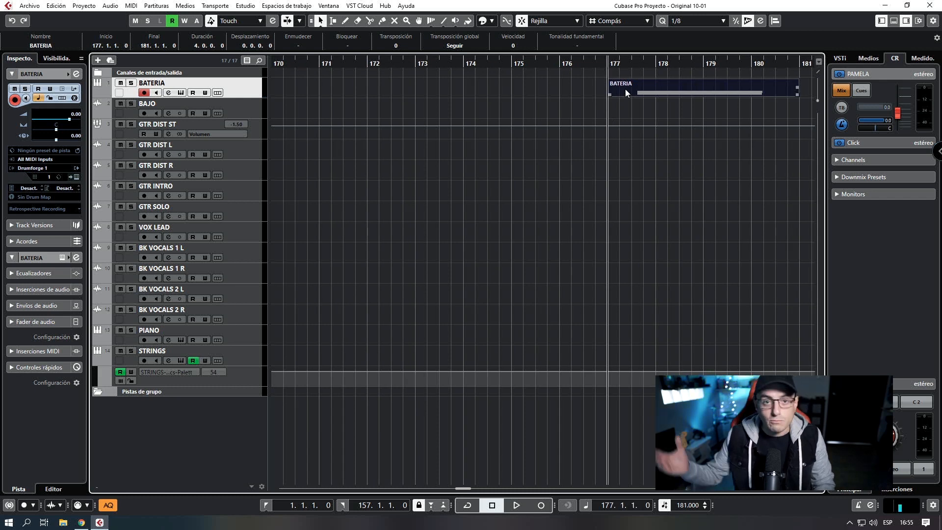
key(g)
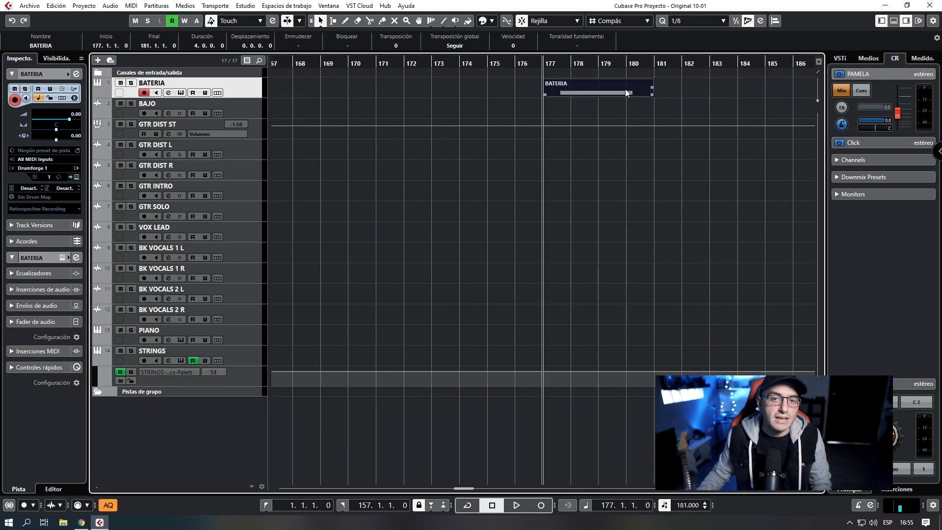
right_click(595, 90)
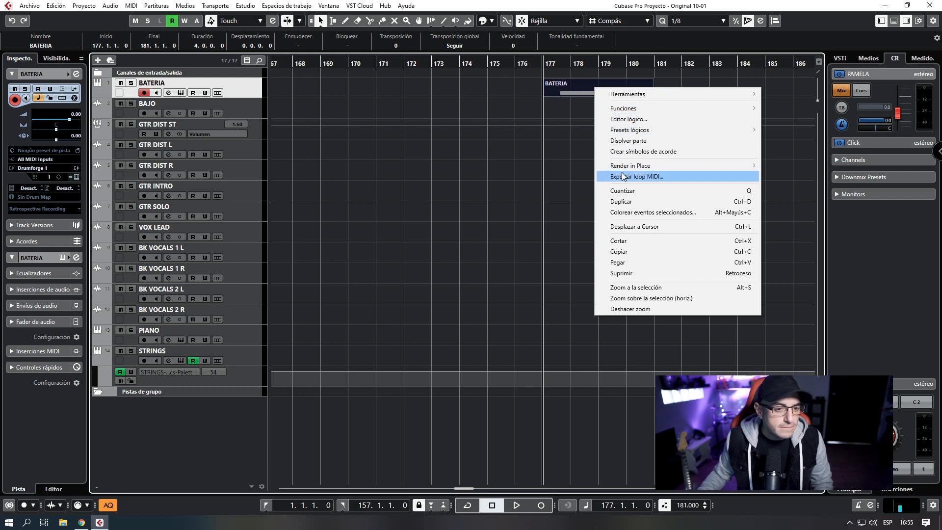
mouse_move(628, 169)
click(790, 166)
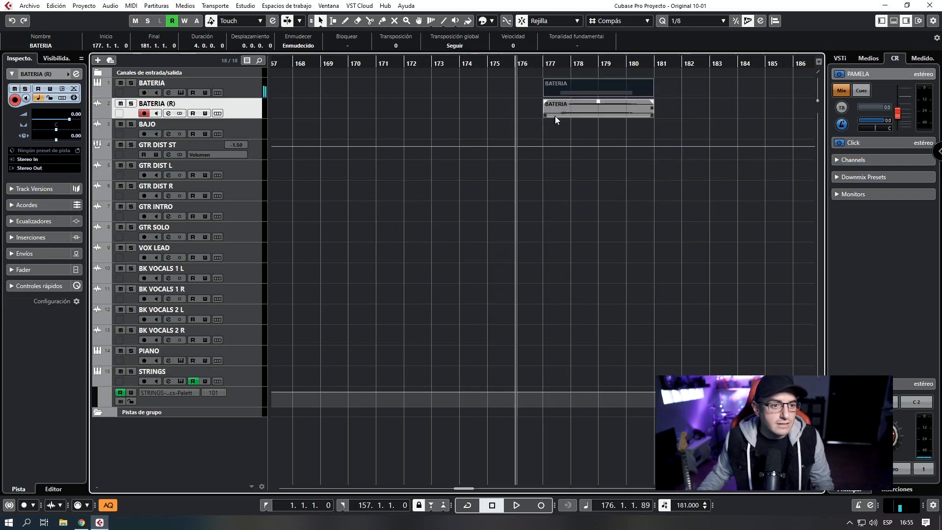
- Delete the muted BATERIA MIDI part at bar 177 and rename the rendered audio track REVERSE CRASH
click(581, 94)
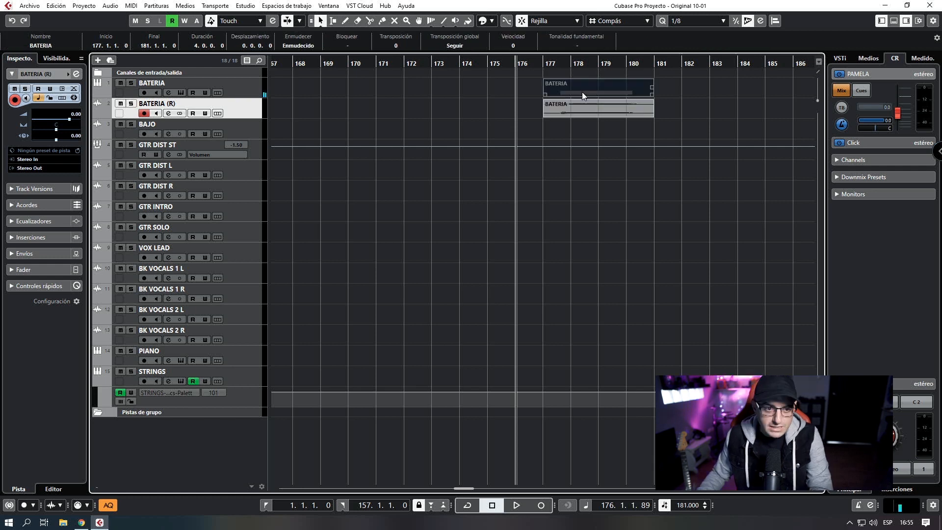
key(Delete)
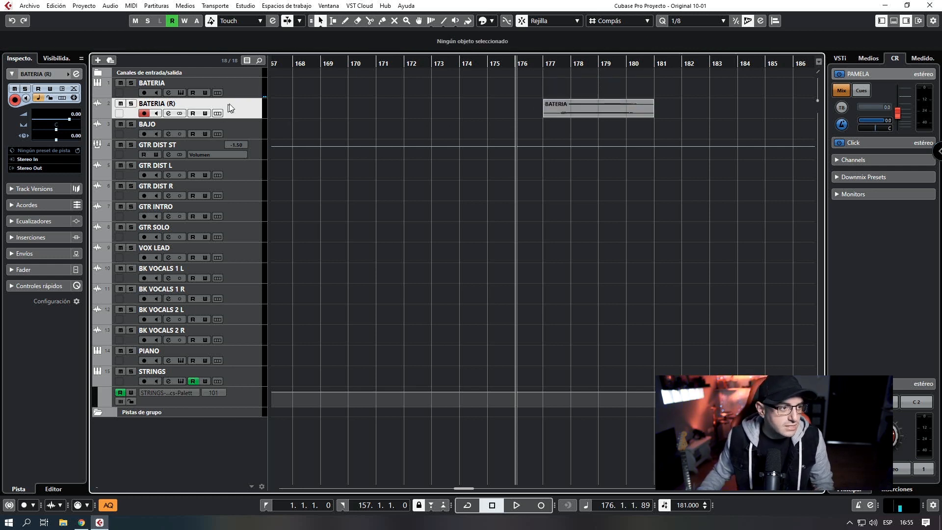
double_click(174, 103)
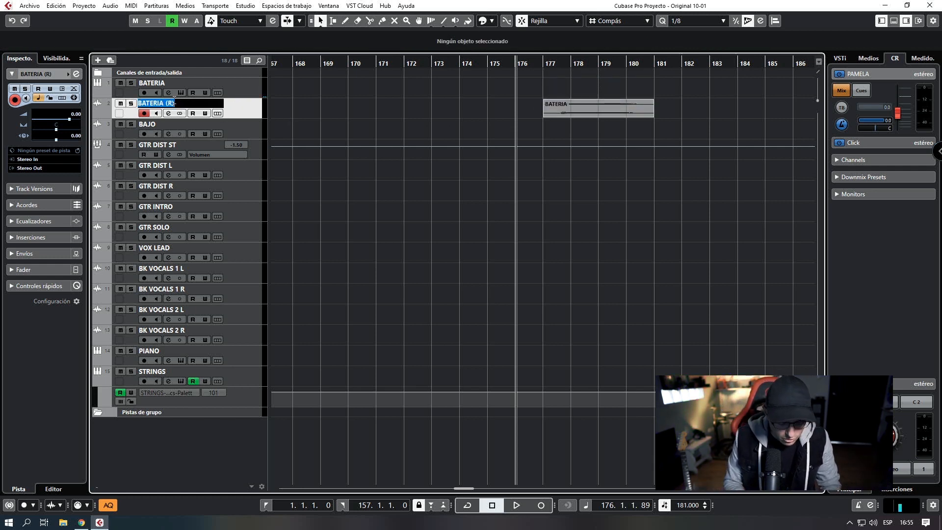
text(REVERS)
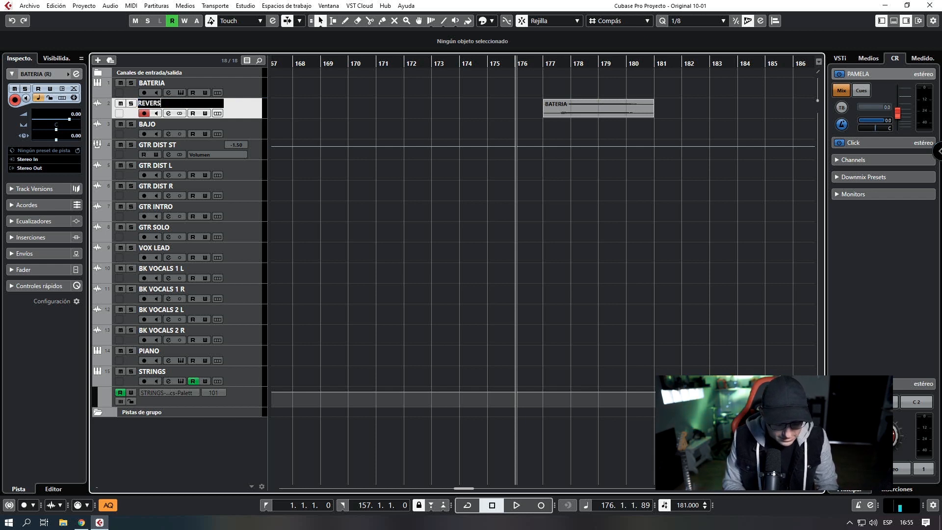
text(E CRASH)
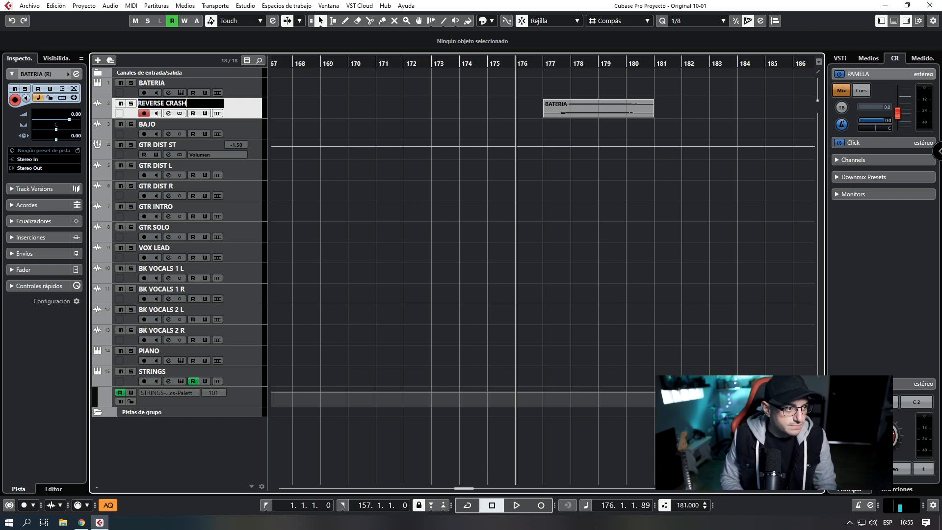
key(Return)
- Play the rendered crash, then reverse its audio event with the Invertir process
key(space)
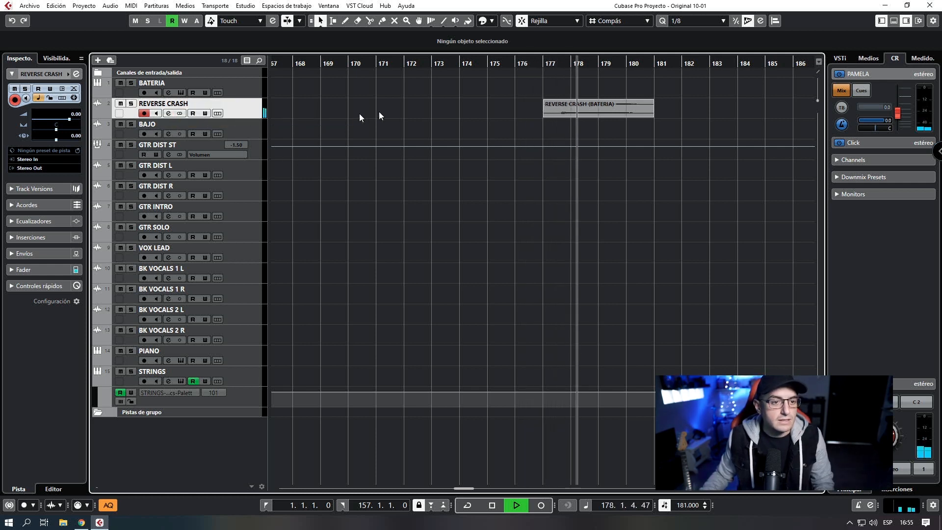
key(space)
click(562, 108)
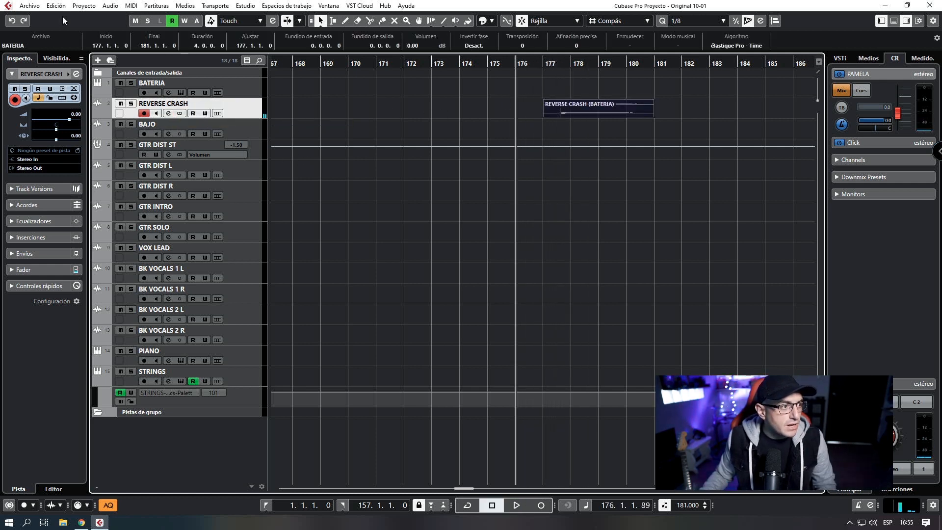
click(108, 5)
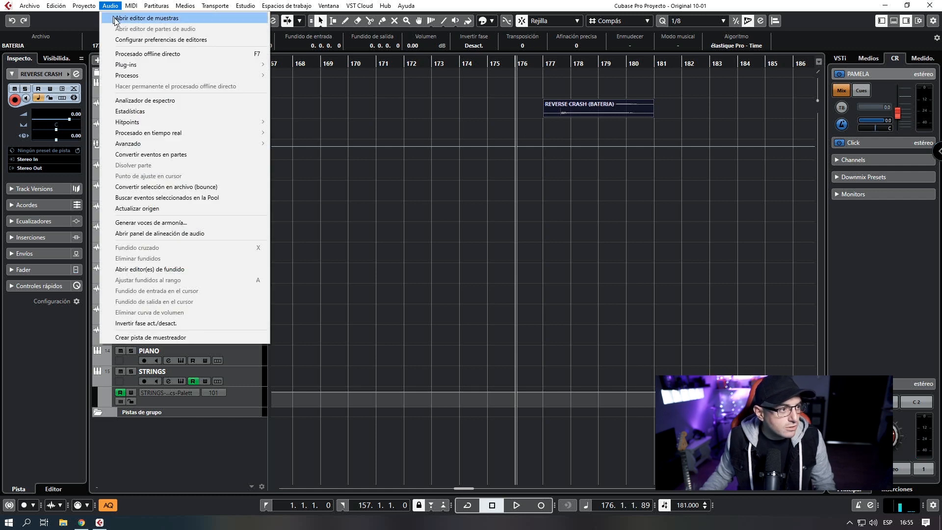
mouse_move(154, 75)
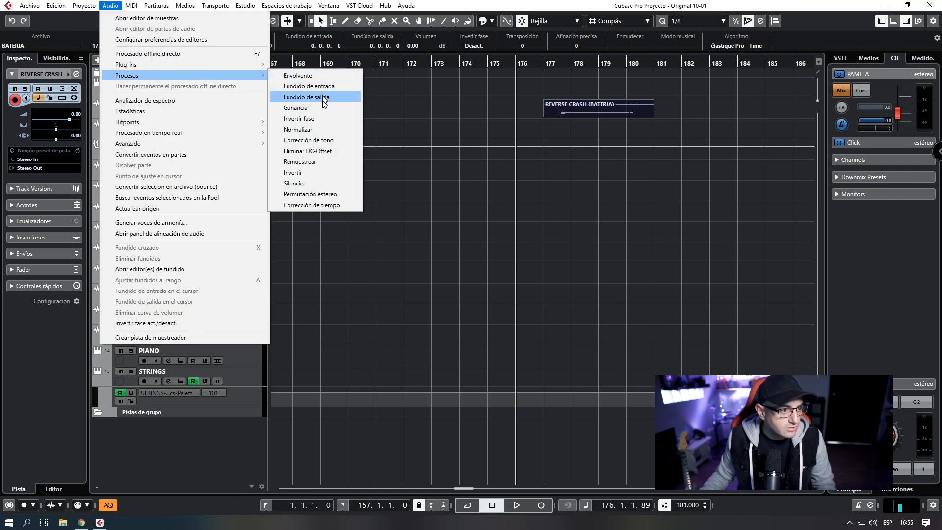
click(320, 173)
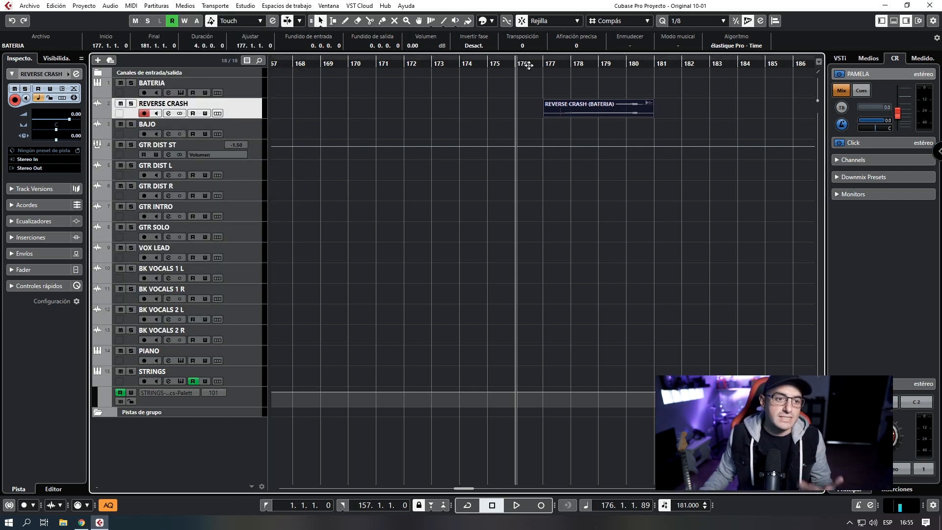
- Play back the reversed crash event from bar 177
click(544, 64)
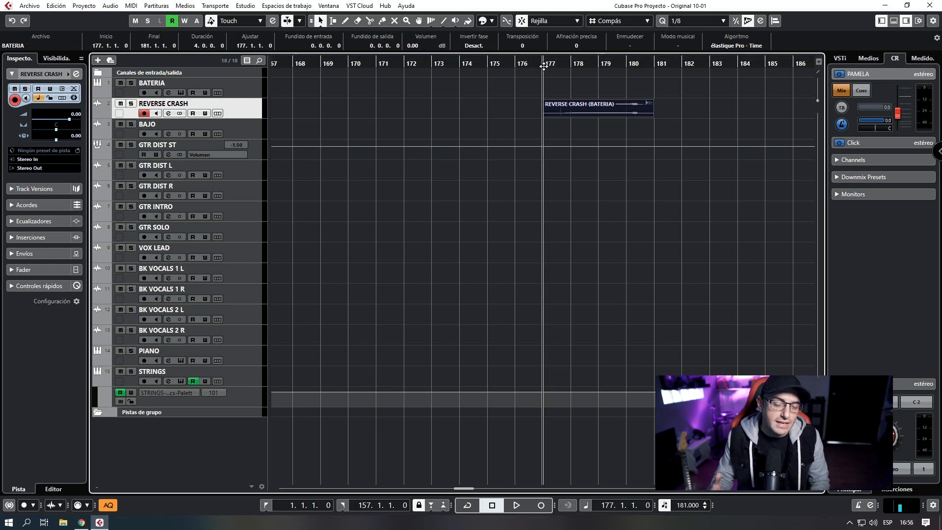
key(space)
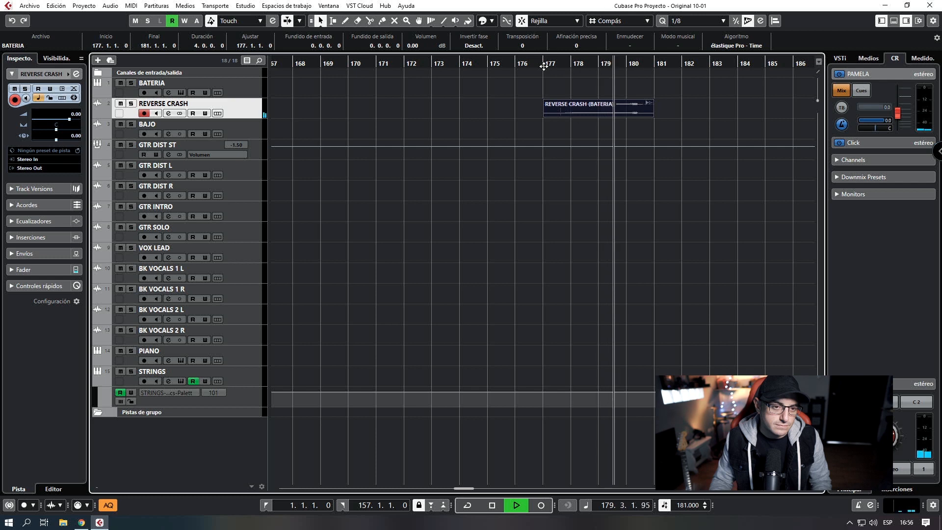
key(space)
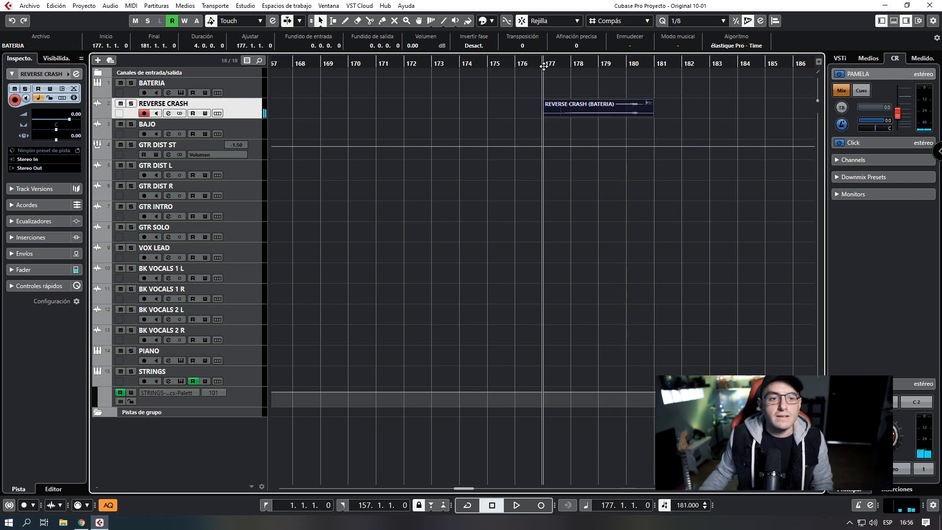
- Move the REVERSE CRASH track below STRINGS and place its event in the song's intro, starting at bar 8
drag(216, 116, 236, 382)
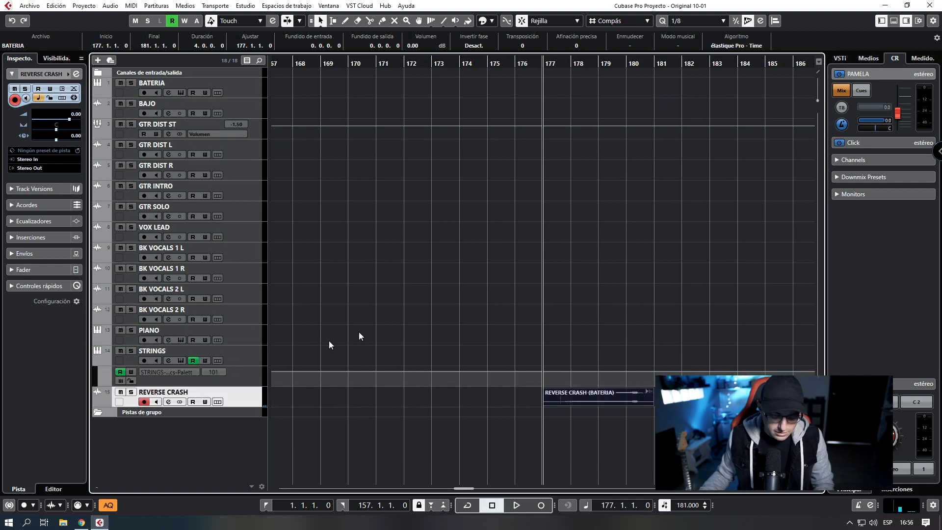
key(g)
key(g)
key(g)
key(g)
key(g)
key(g)
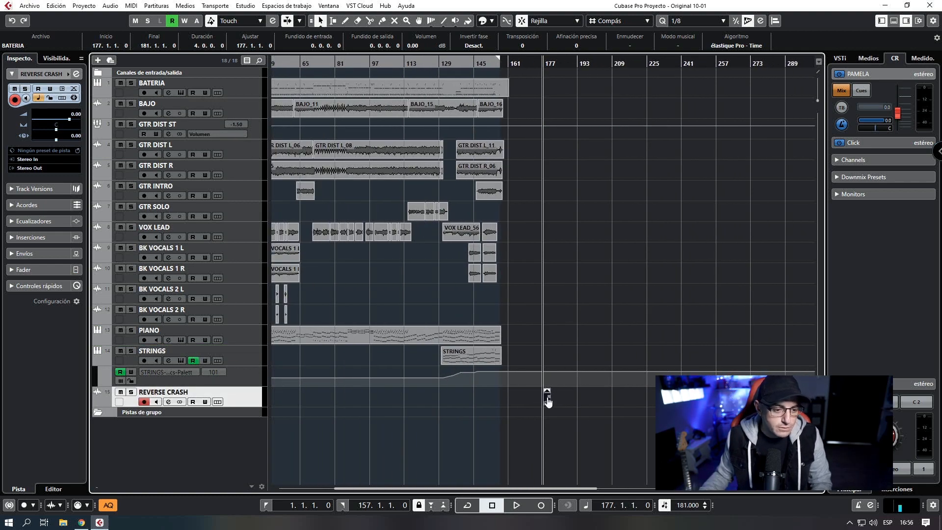
drag(545, 399, 305, 400)
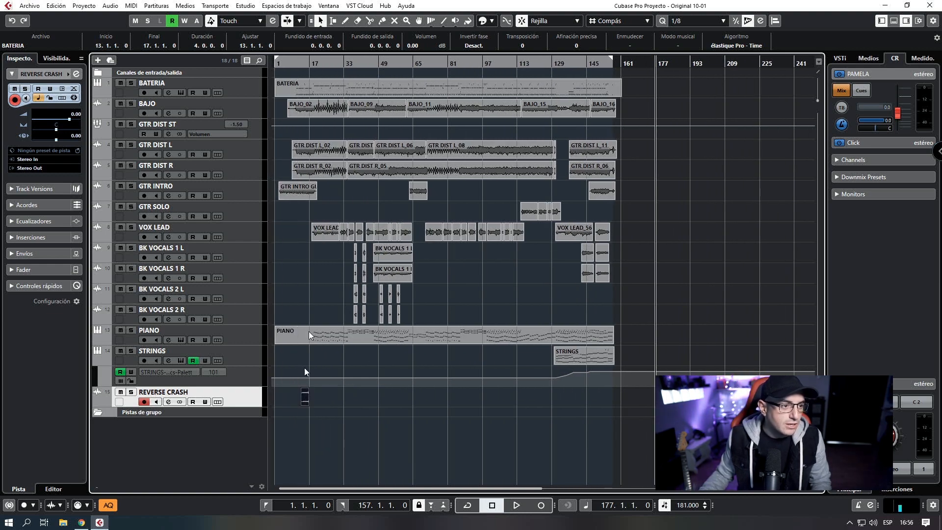
drag(298, 63, 301, 118)
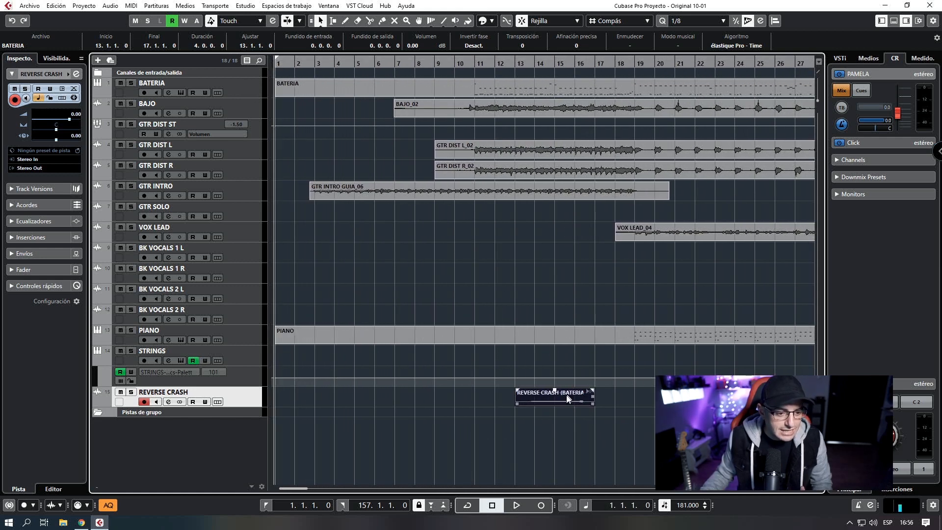
drag(567, 399, 468, 397)
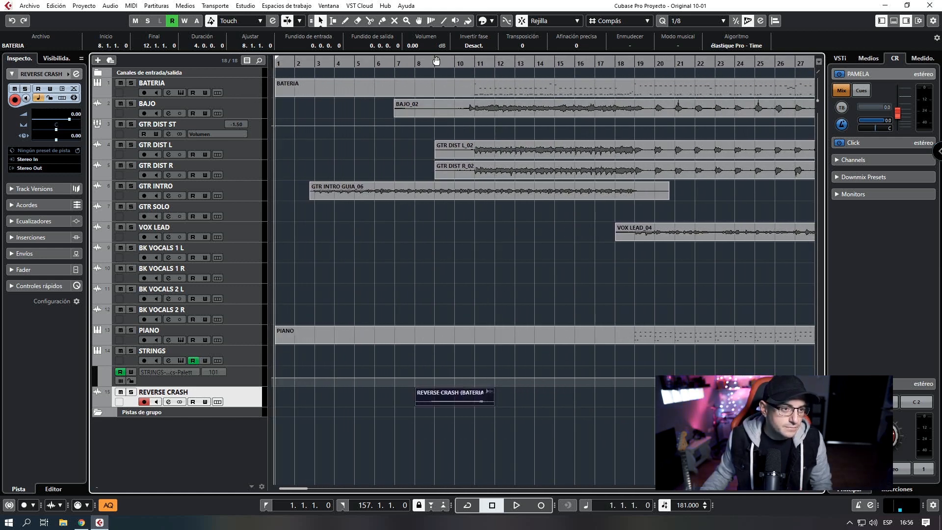
- Turn off grid snapping, then trim and shift the reverse crash so it ends at about bar 11
drag(436, 60, 425, 81)
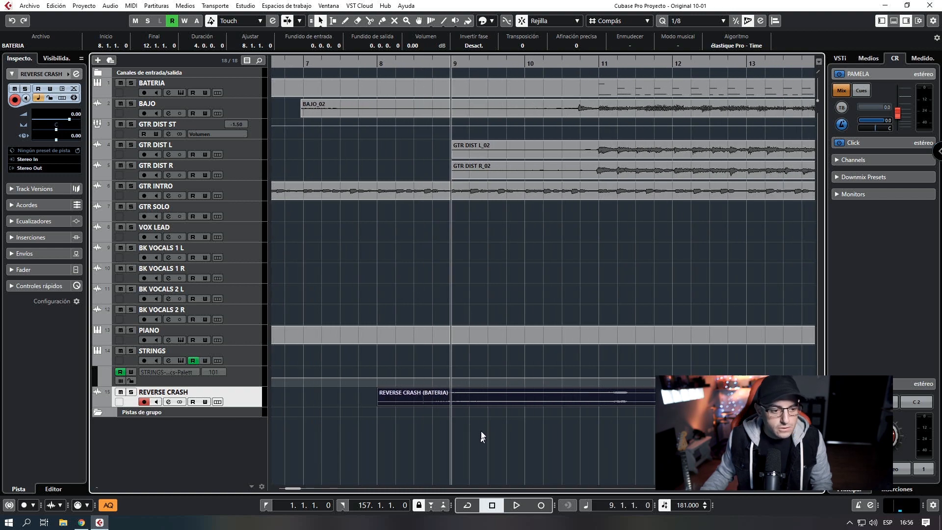
drag(499, 398, 479, 397)
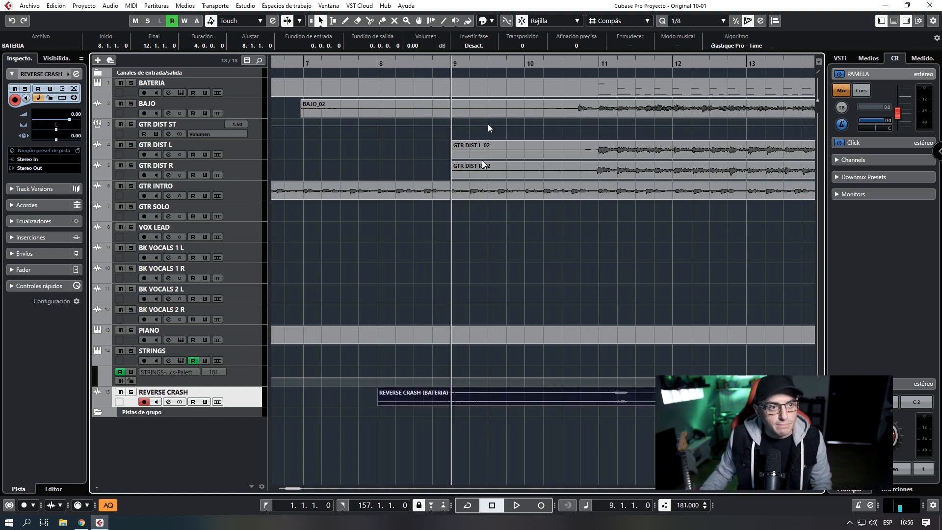
click(521, 22)
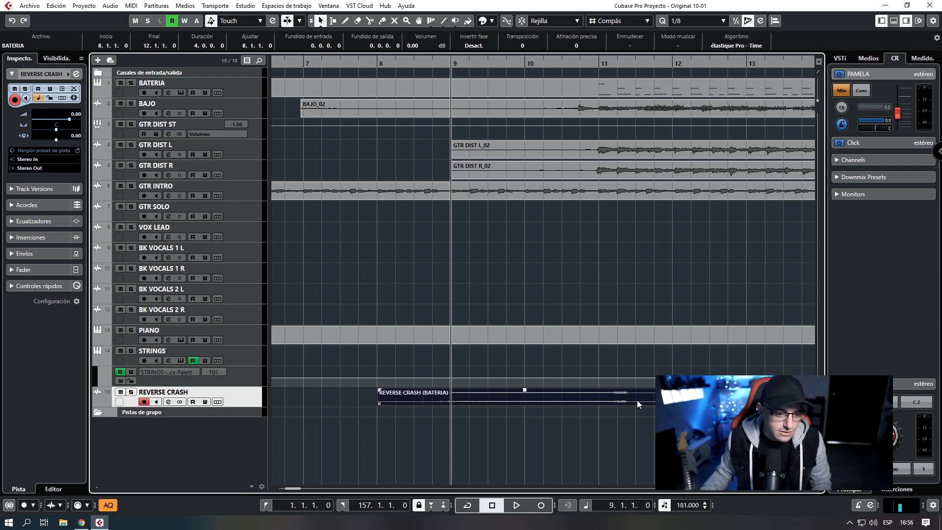
drag(636, 400, 598, 403)
- Play the intro with the full mix to hear the reverse crash leading into bar 11
key(space)
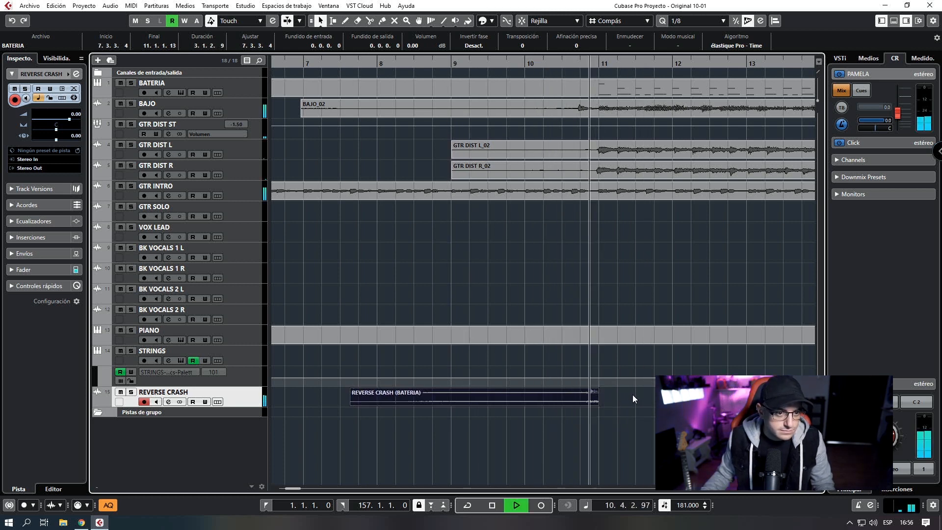
key(space)
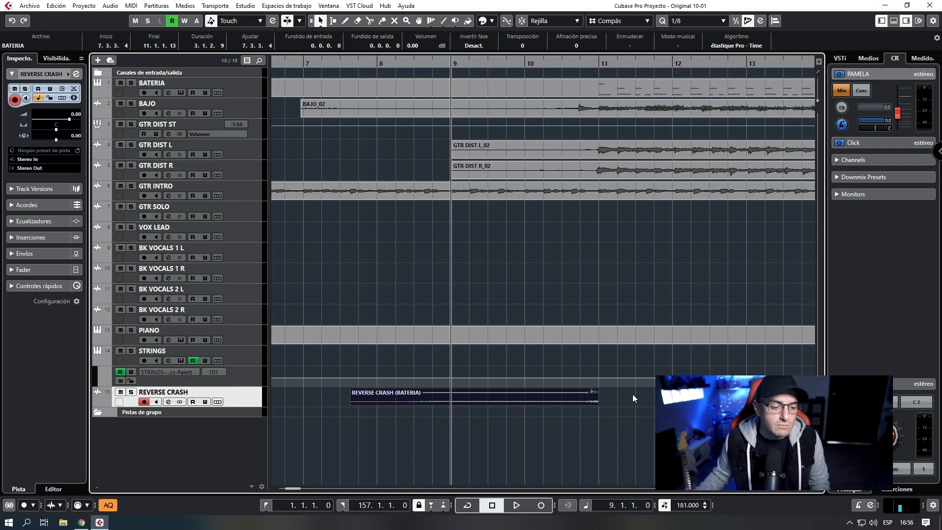
key(space)
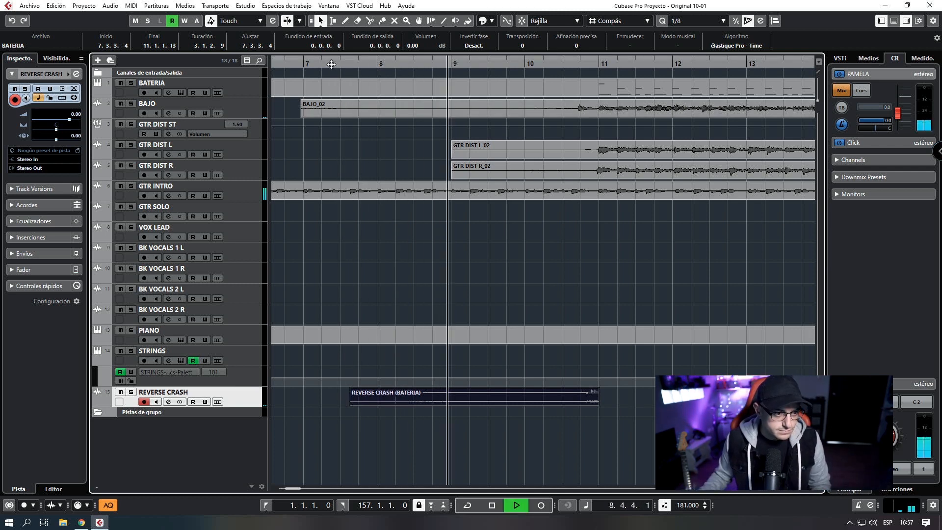
key(g)
key(g)
key(g)
key(g)
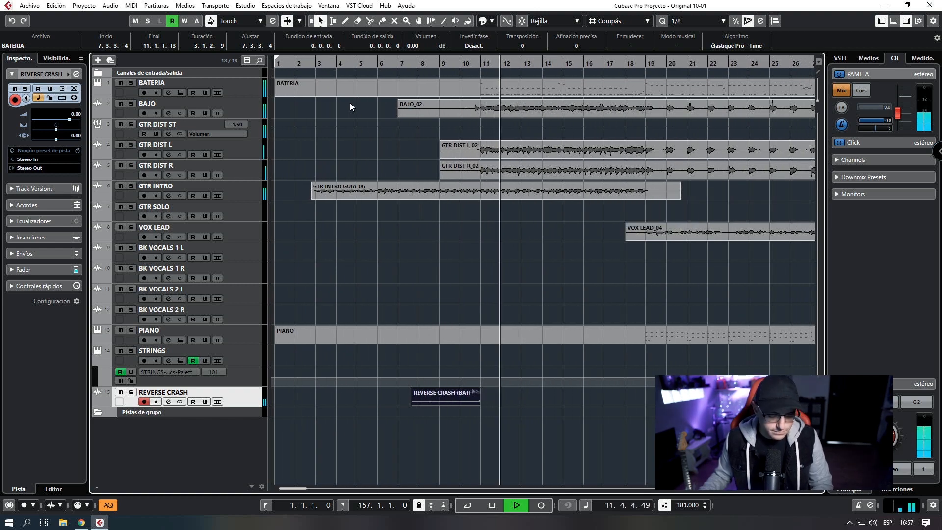
key(space)
- Trim the intro reverse crash to span bars 8 to 11, and place a copy of it starting at bar 44
key(g)
key(g)
key(g)
key(g)
key(g)
key(g)
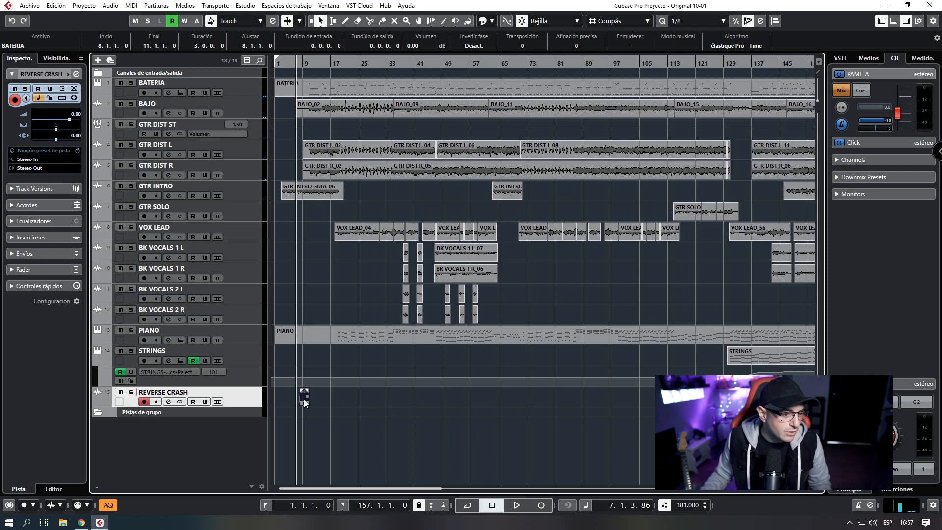
drag(304, 399, 437, 401)
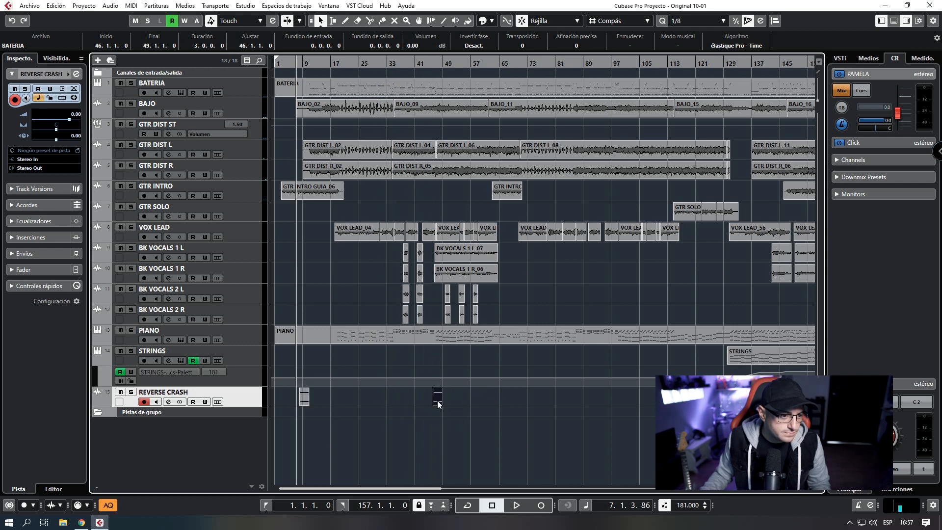
drag(434, 66, 355, 99)
drag(449, 395, 414, 395)
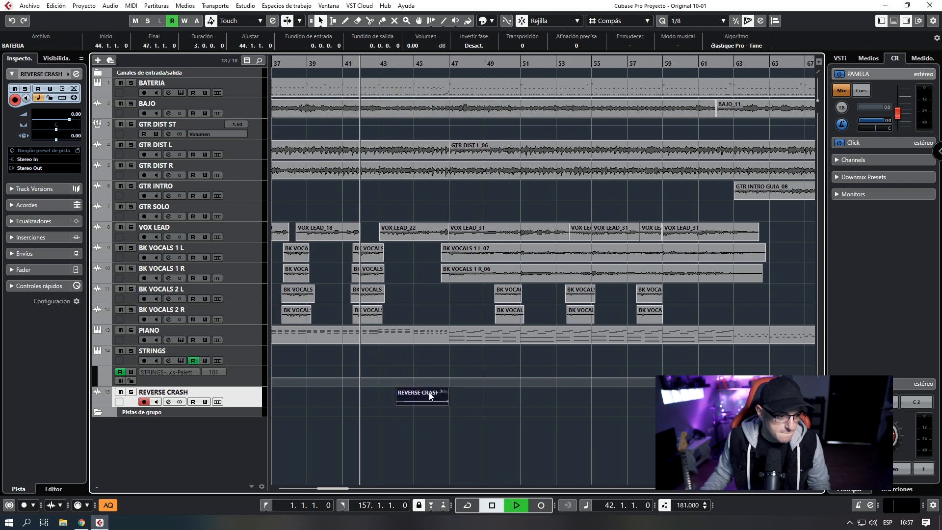
- Play the passage with the bar 44 reverse crash, and place another copy of the crash starting at bar 96
key(space)
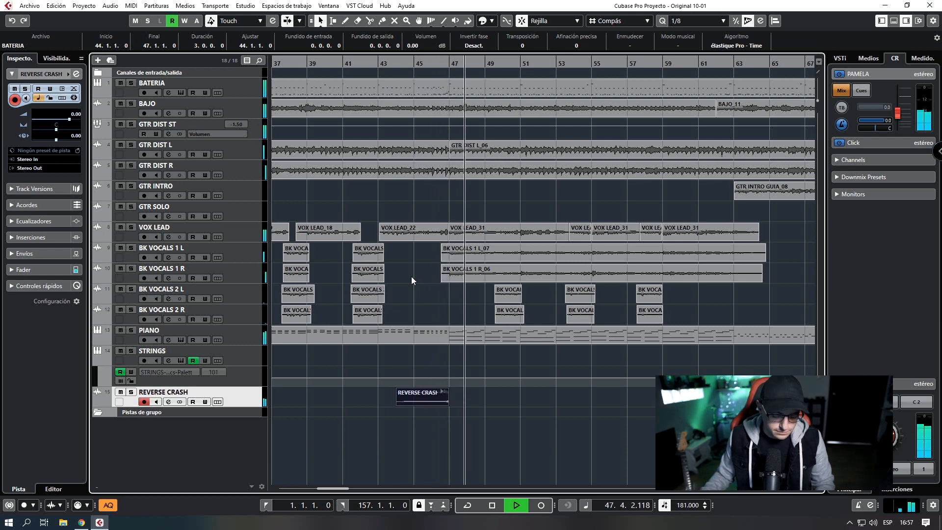
key(space)
key(g)
key(g)
key(g)
key(ctrl+v)
key(g)
key(g)
key(g)
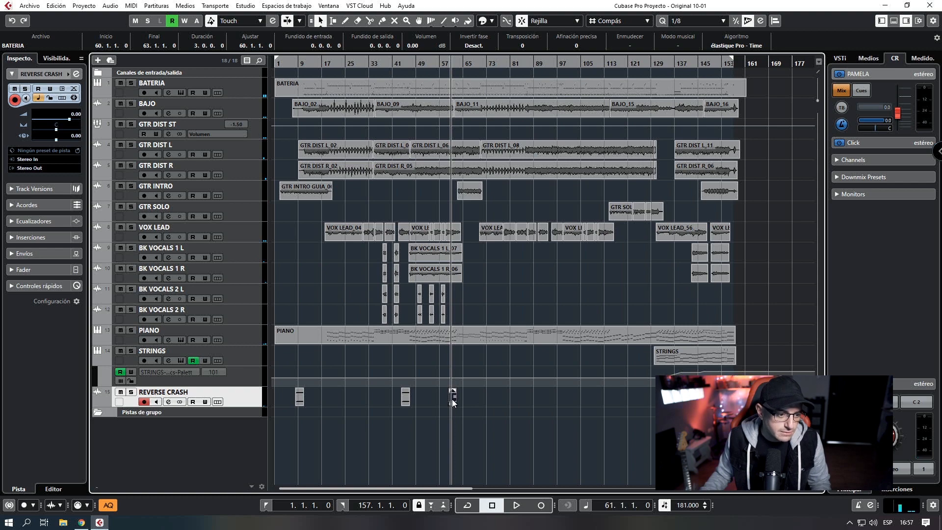
drag(452, 399, 559, 398)
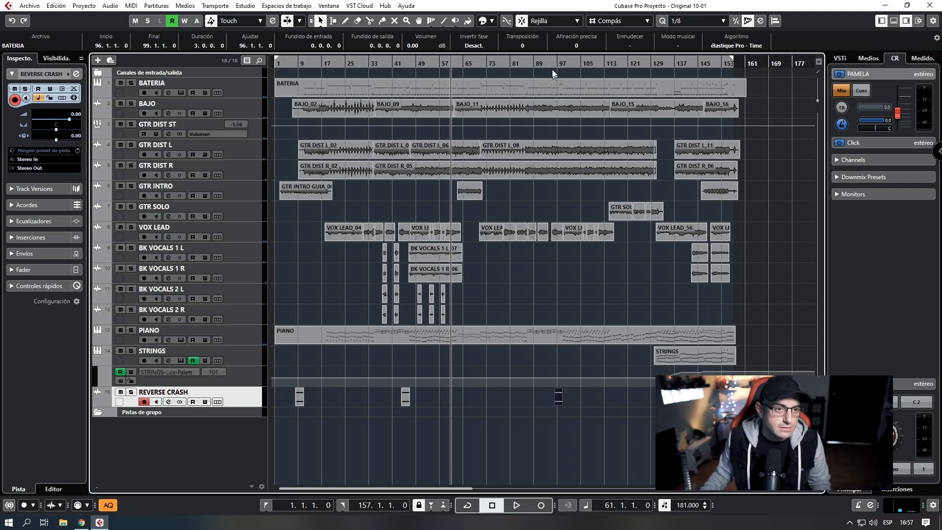
- Play the song from about bar 95 to hear the reverse crash leading into bar 99
click(552, 72)
key(space)
key(h)
key(h)
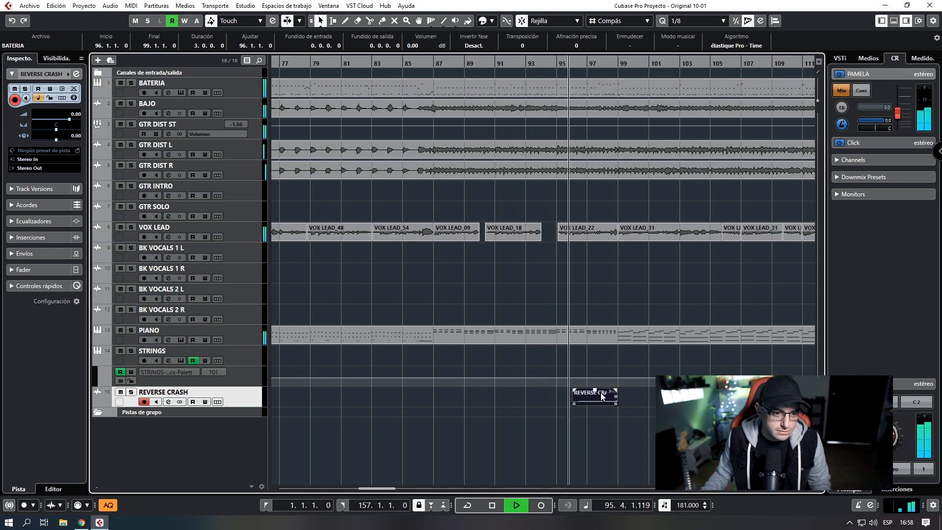
key(g)
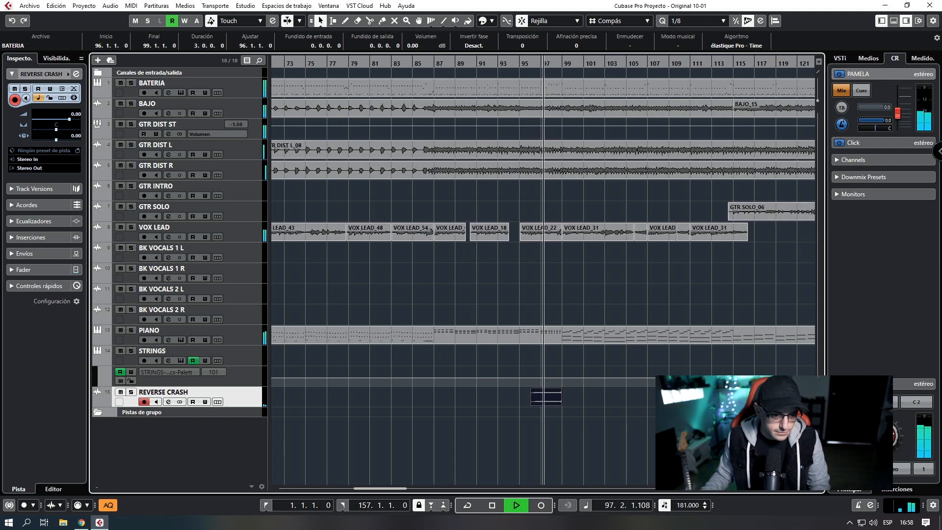
key(g)
key(g)
key(g)
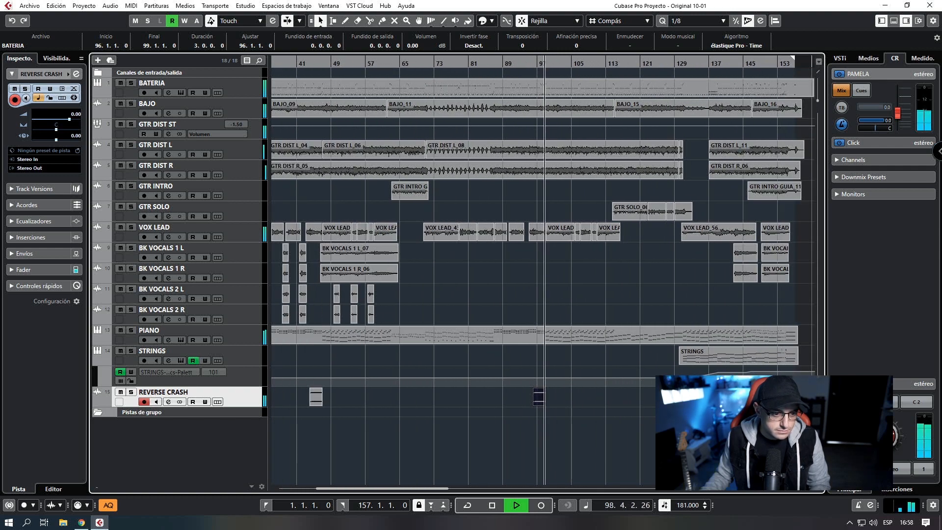
key(g)
key(g)
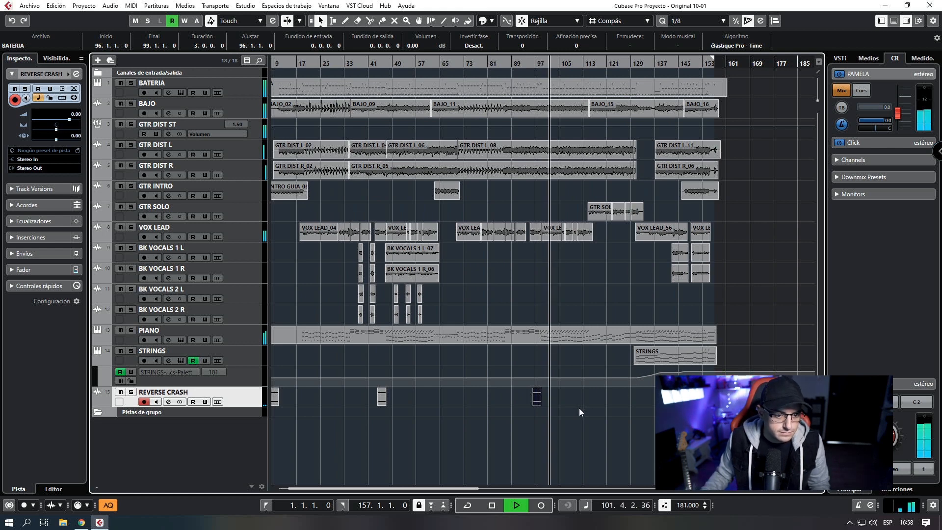
key(space)
- Copy the bar 96 reverse crash to the song's final section and position the copy to start at bar 136
drag(536, 402, 658, 397)
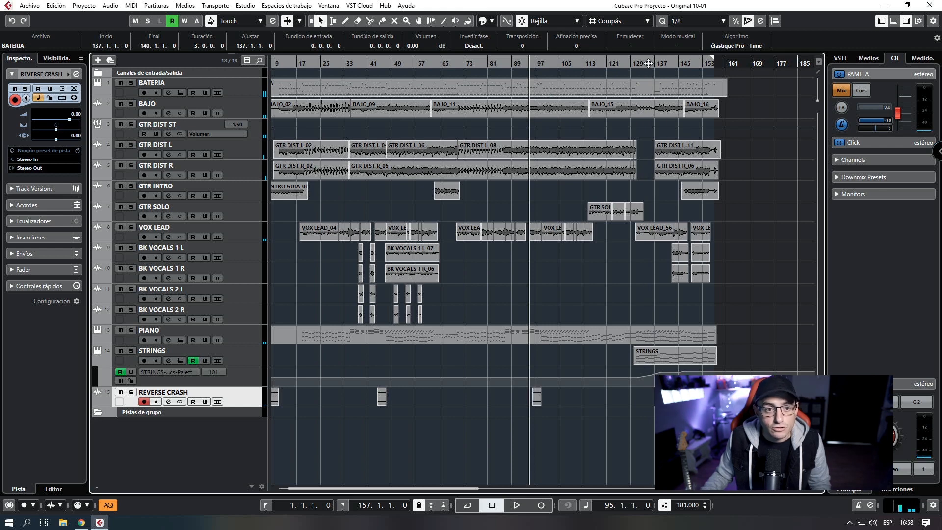
drag(619, 63, 618, 95)
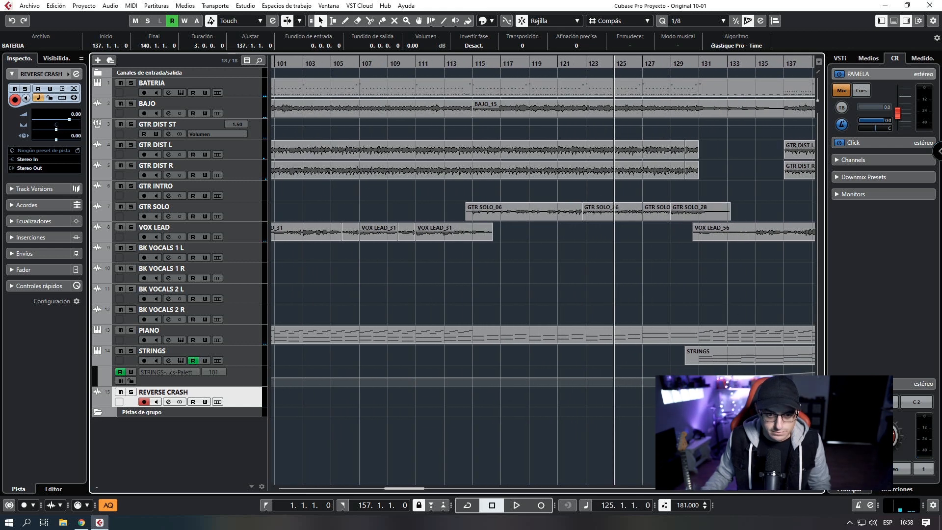
drag(805, 395, 762, 394)
key(g)
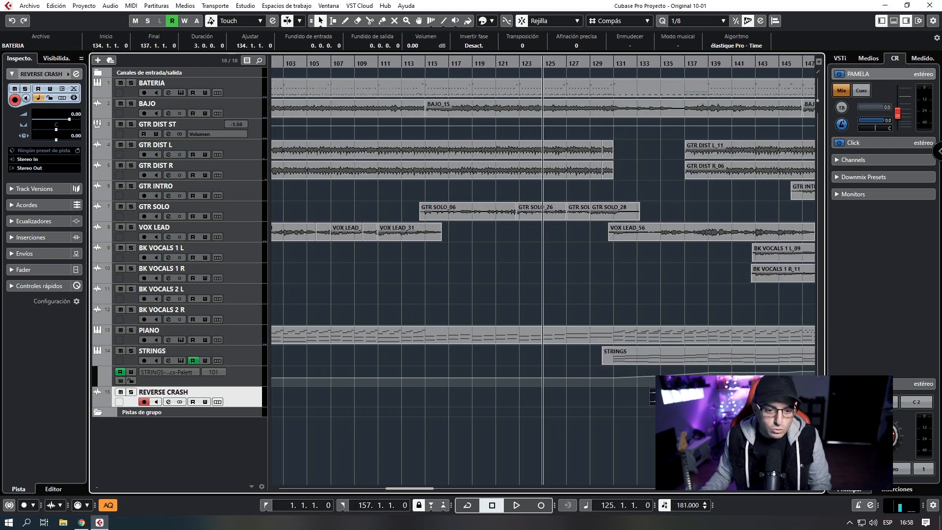
key(g)
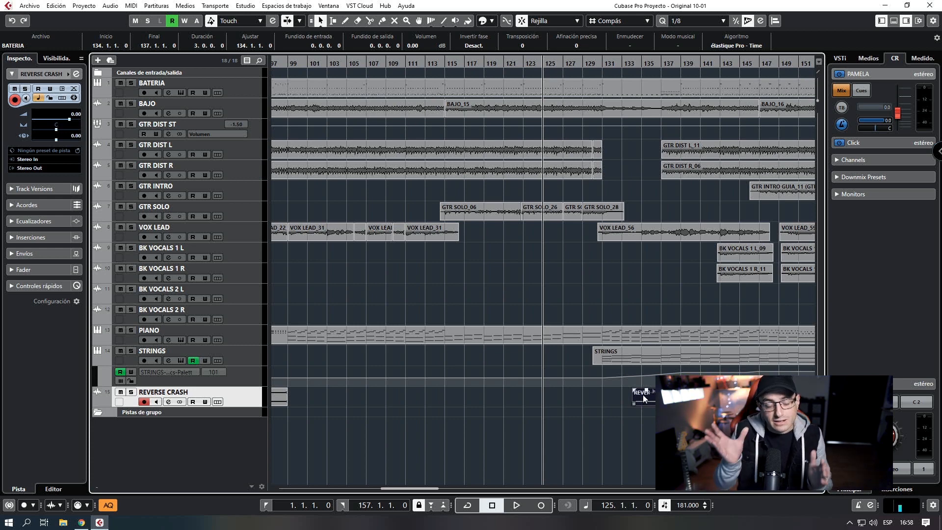
drag(644, 397, 663, 397)
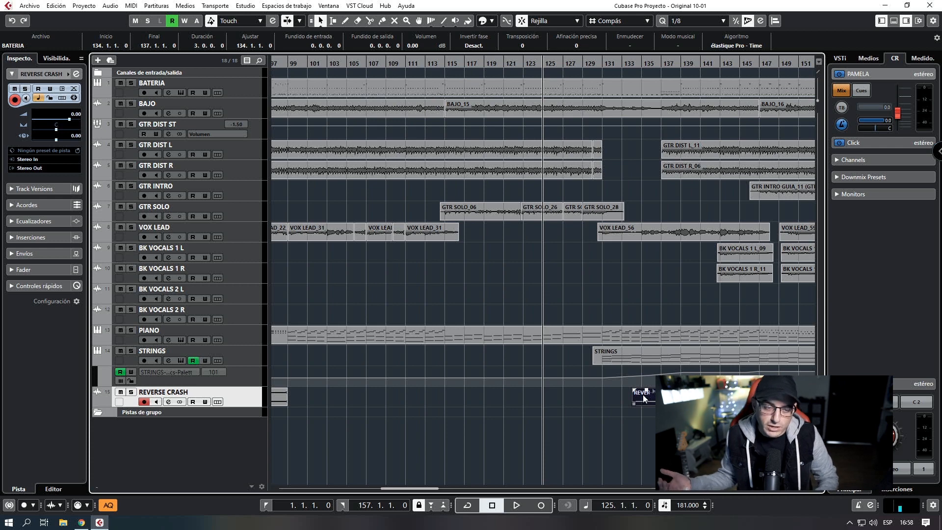
- Play the transition around bar 136 to hear the reverse crash with the full mix
click(642, 62)
key(space)
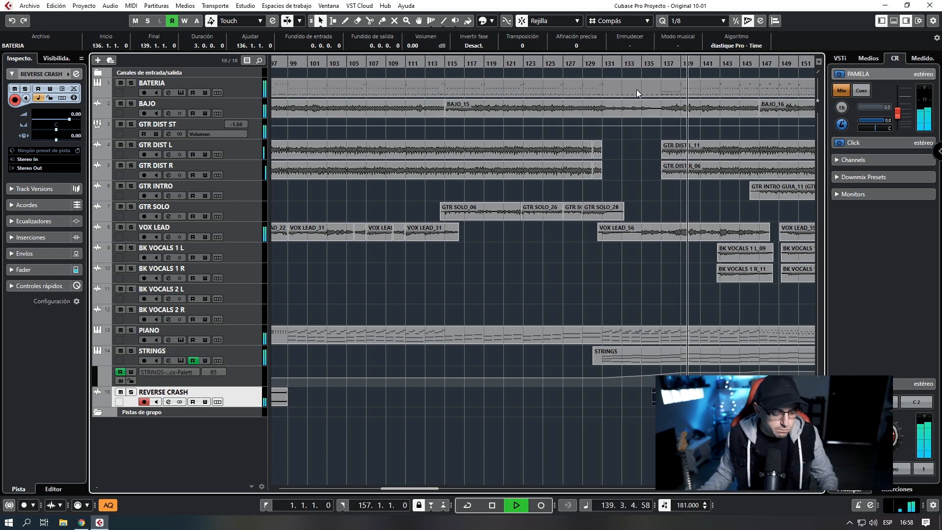
key(g)
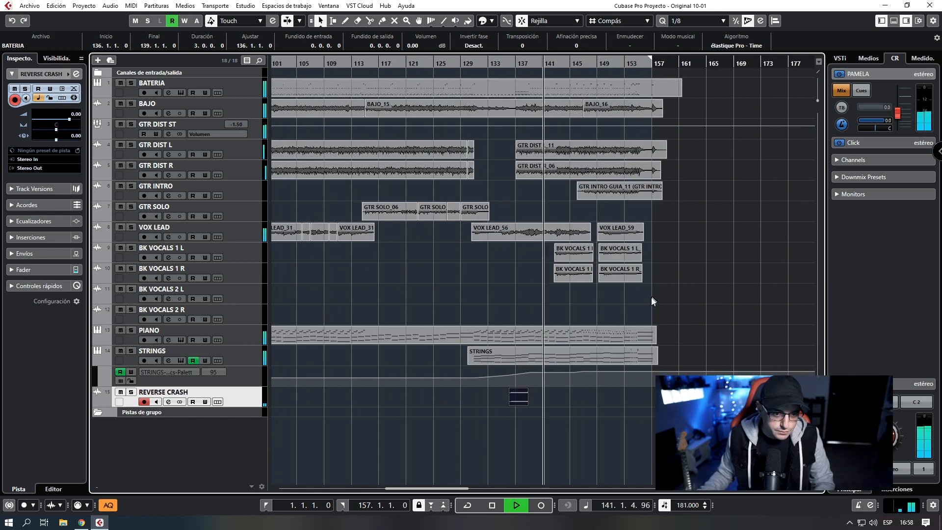
- Place a copy of the reverse crash from bar 154 to 157 and play the song's ending
drag(521, 399, 644, 396)
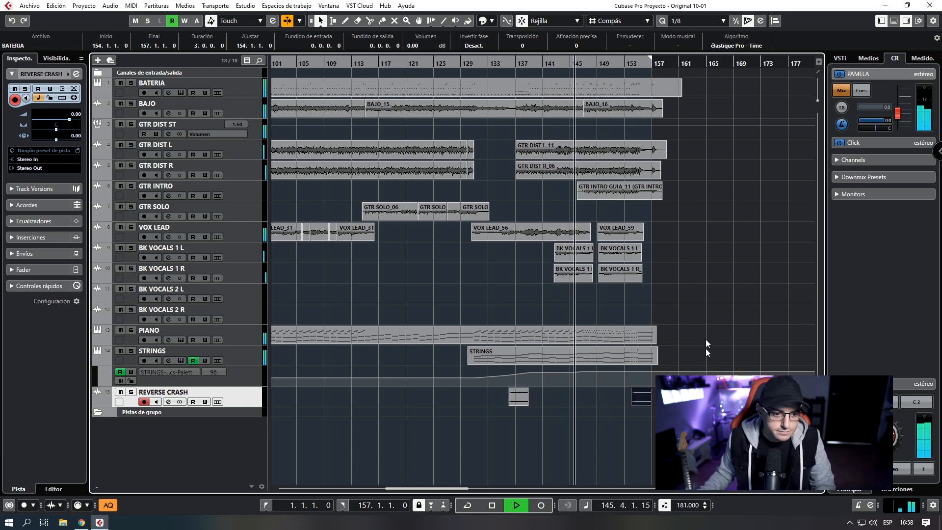
key(h)
key(h)
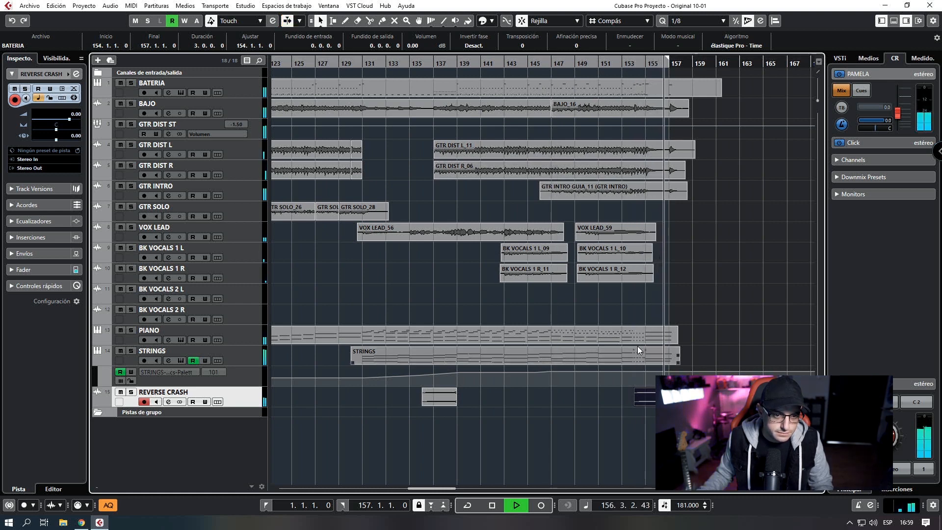
key(space)
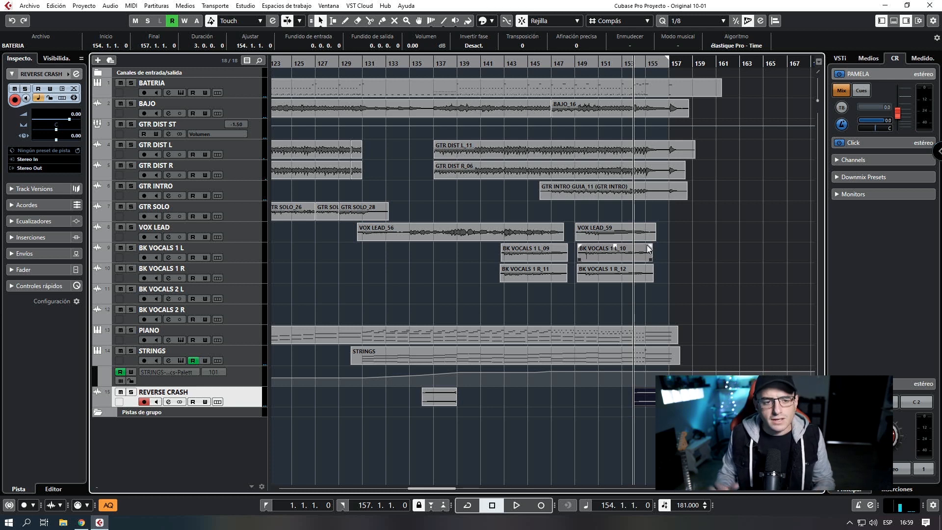
key(space)
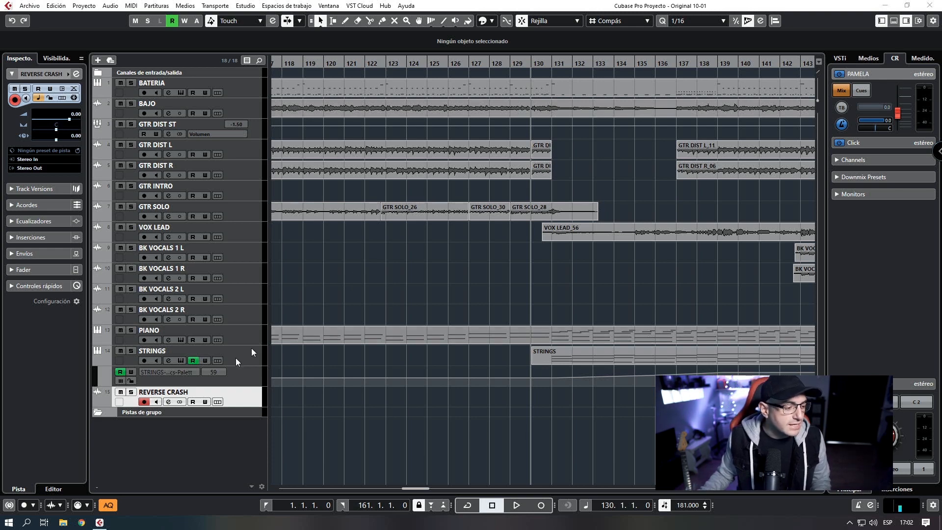
- Switch to Chrome and open the Sounds section of splice.com
click(82, 522)
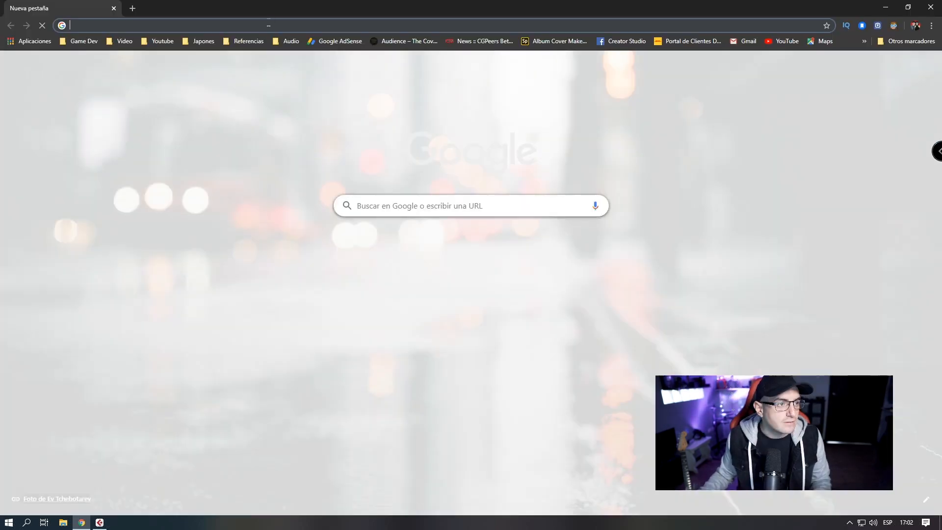
text(splice.com)
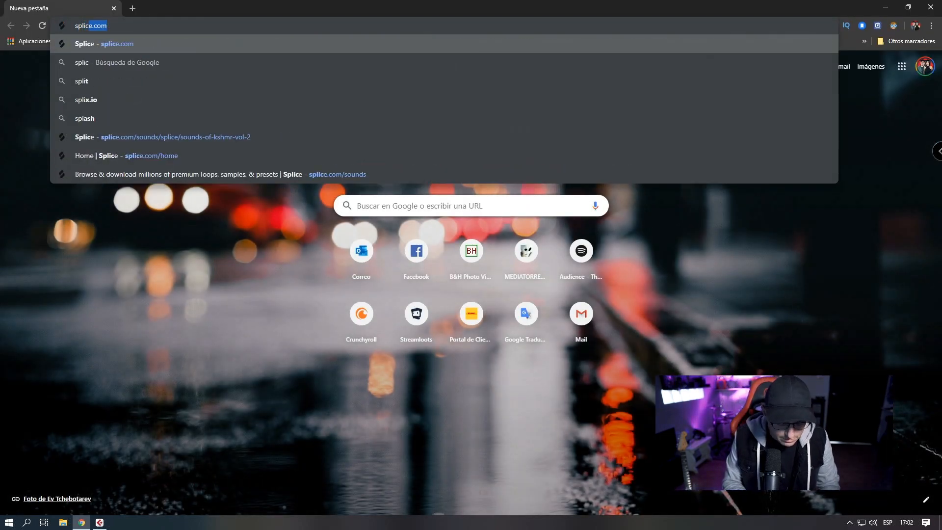
key(Return)
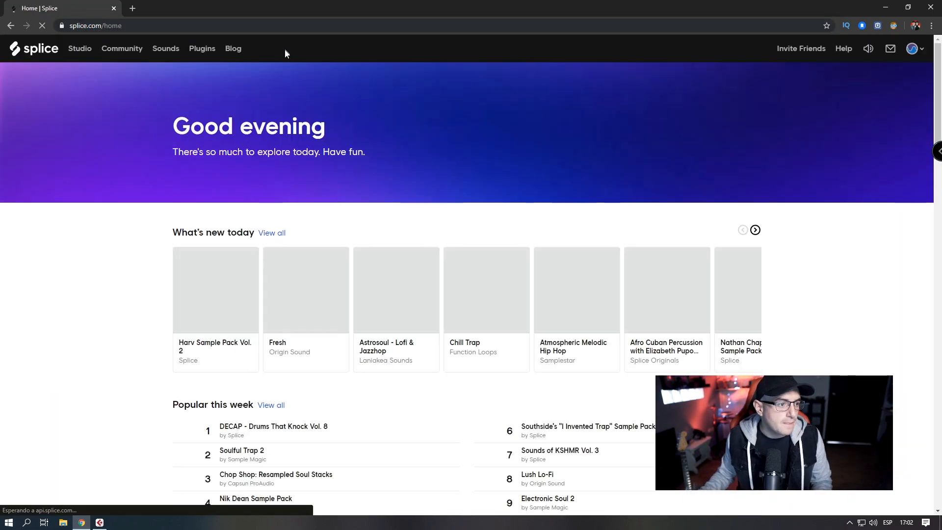
click(166, 49)
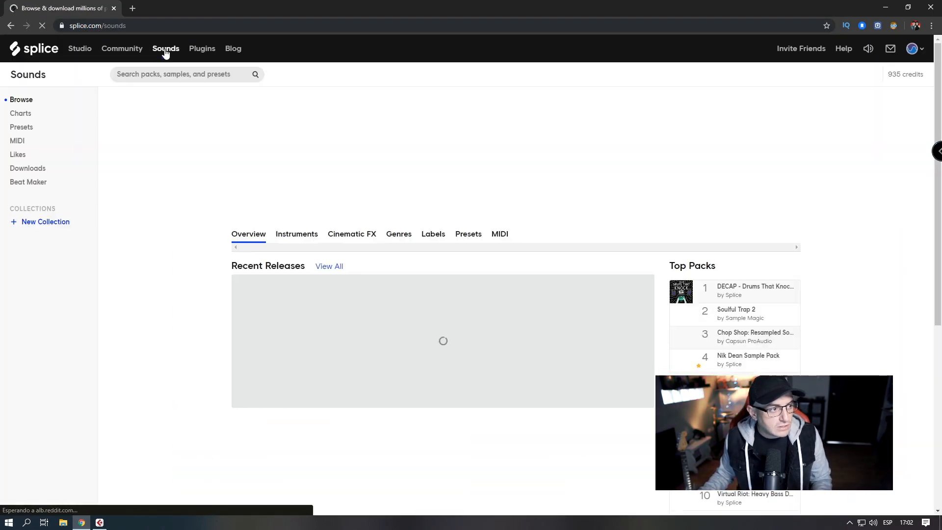
- Search the Splice sound library for "drop bass"
click(159, 76)
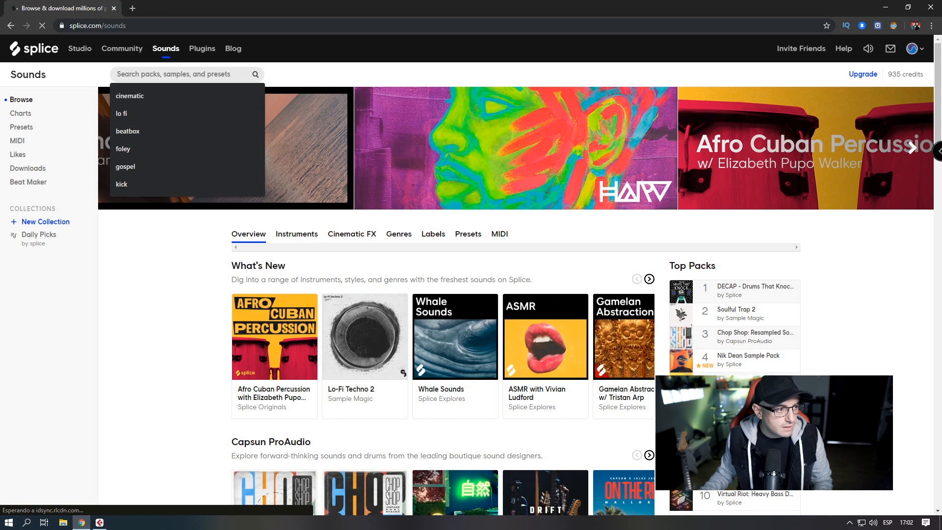
text(drop)
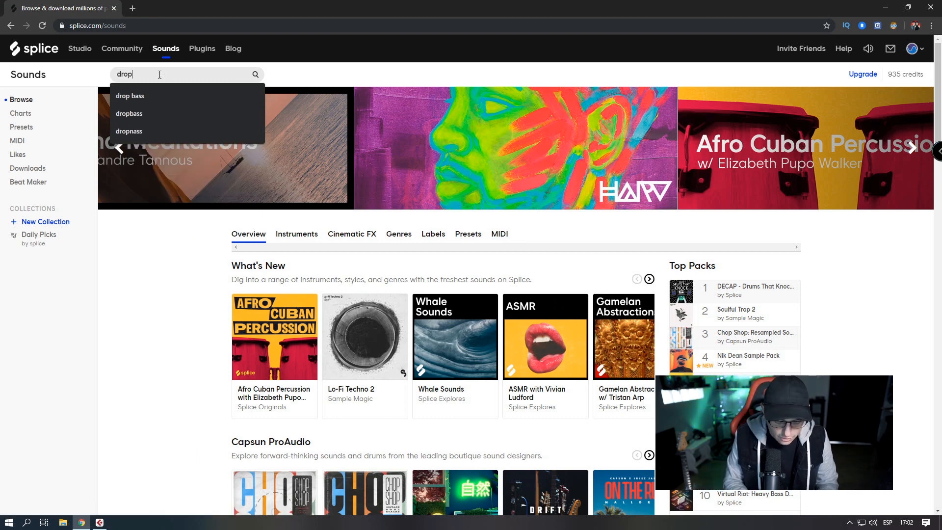
text( bass)
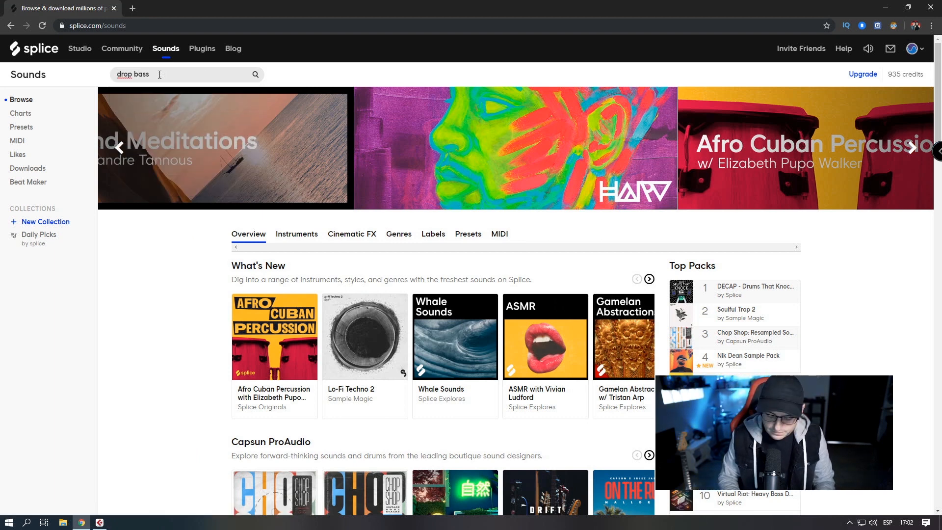
key(Return)
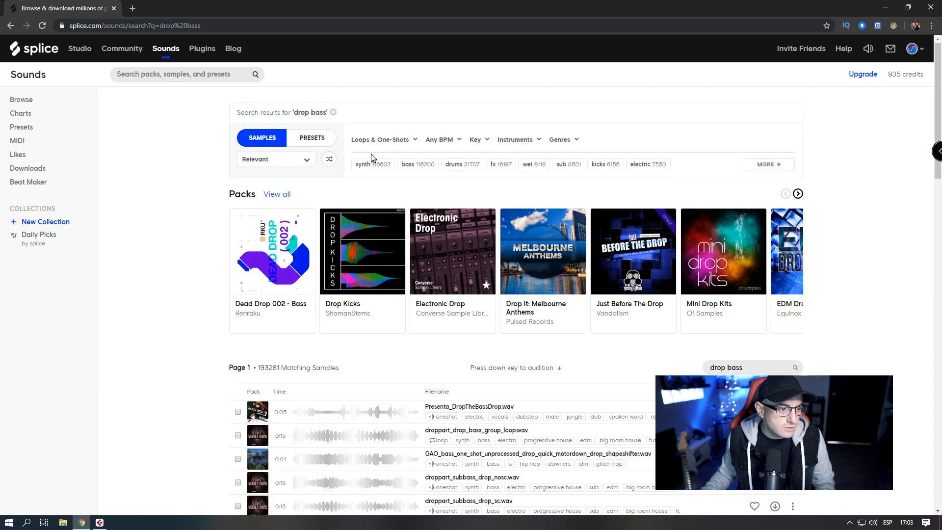
- Limit the drop bass results to One-Shots and download the sample MORE_GIRAFFES_bass_extinction_drop.wav
click(373, 141)
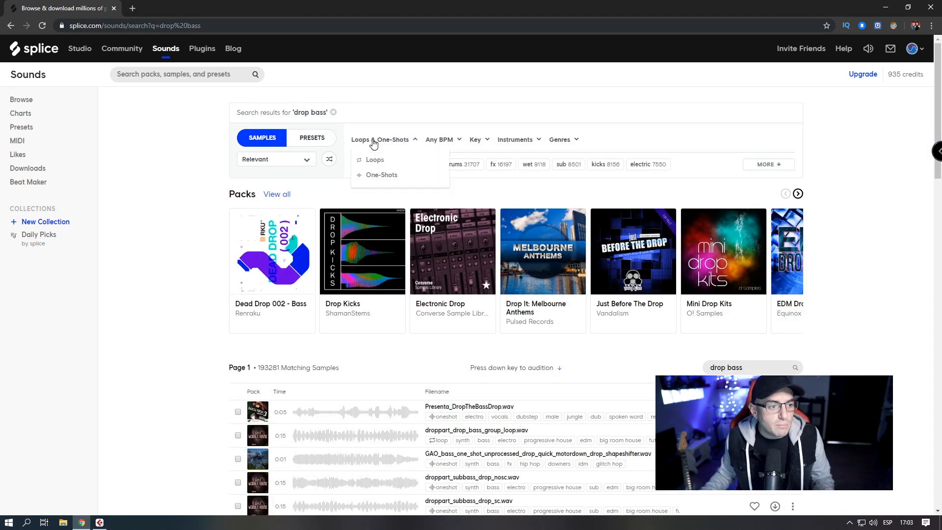
click(375, 178)
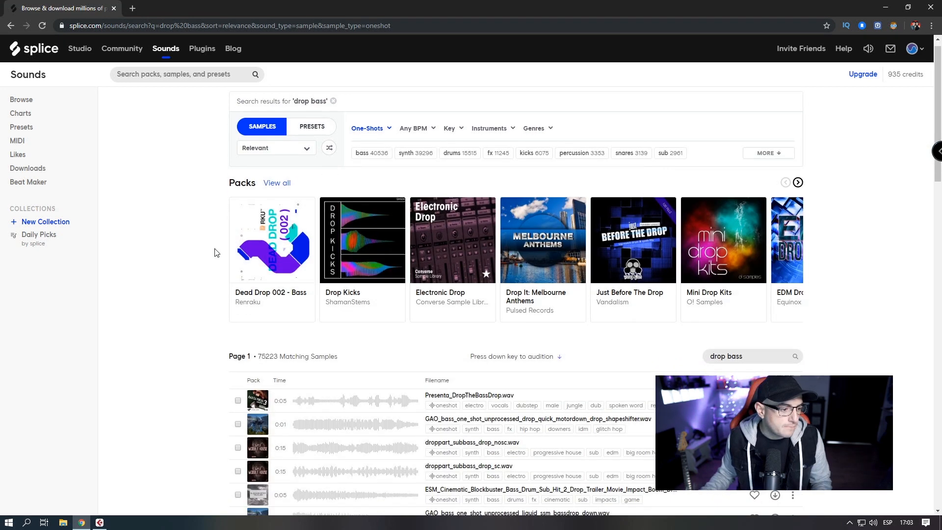
scroll(214, 252, down, 10)
scroll(214, 253, down, 3)
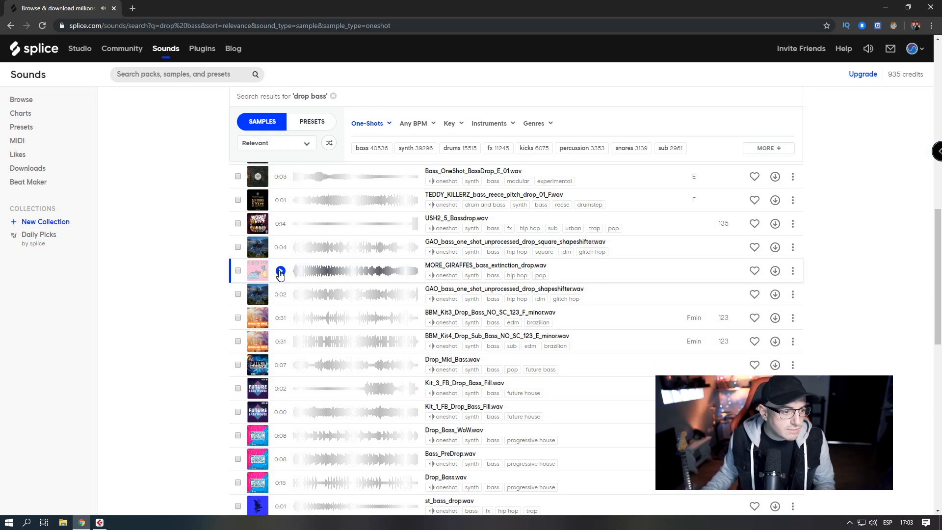
click(774, 273)
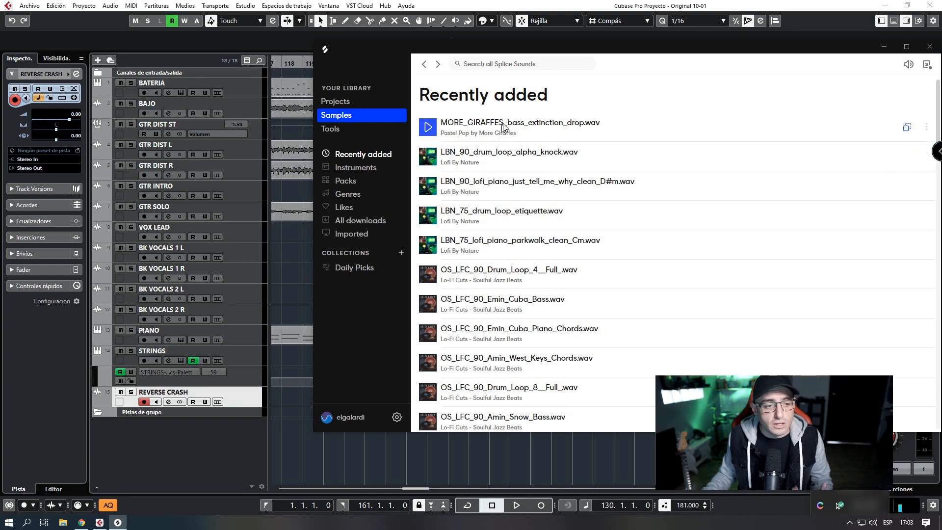
- Bring MORE_GIRAFFES_bass_extinction_drop.wav from the Splice desktop app into Cubase on a new track, and position its event at bar 115
click(470, 120)
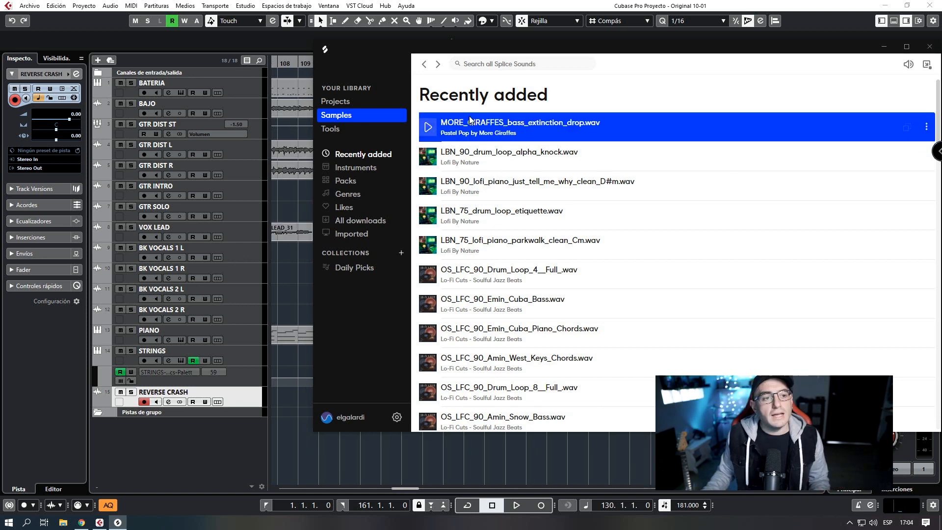
drag(473, 126, 302, 435)
click(540, 344)
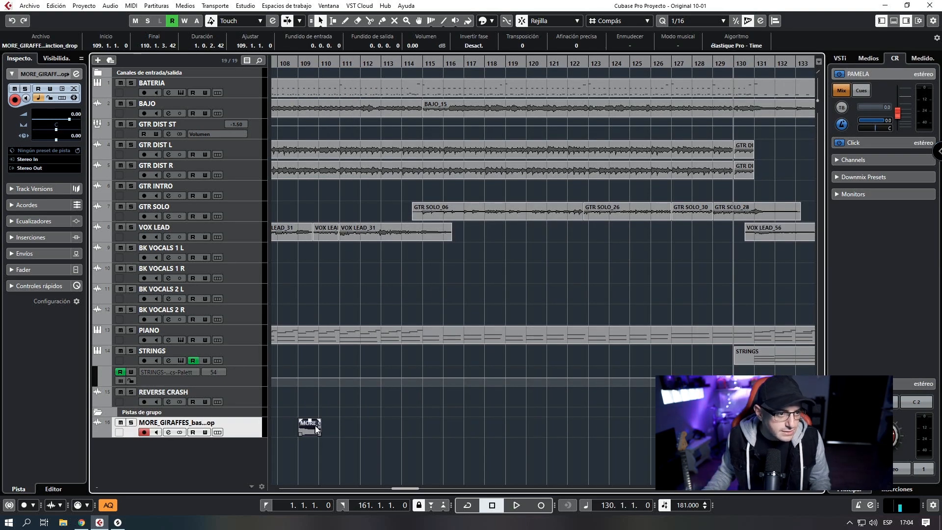
drag(316, 429, 440, 427)
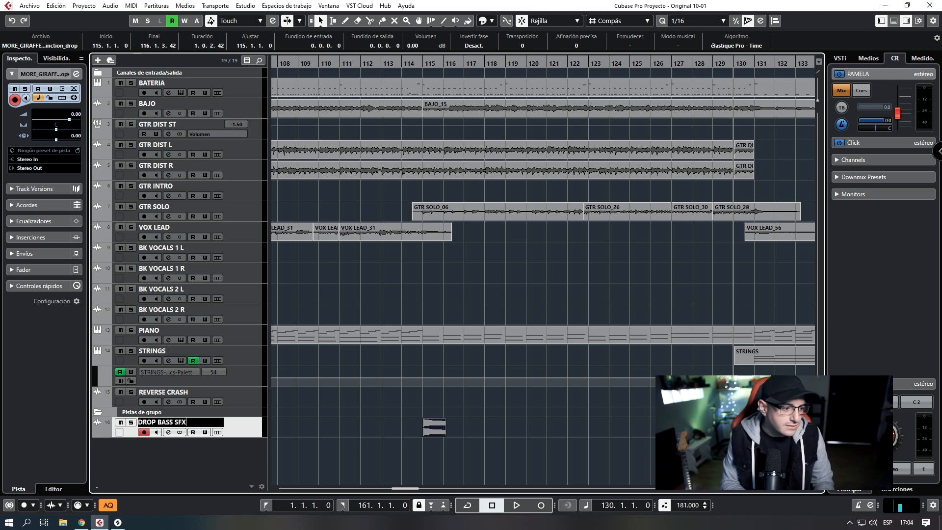
- Name the bass drop track DROP BASS SFX and rename the reverse crash track as REVERSE CRASH SFX
key(Return)
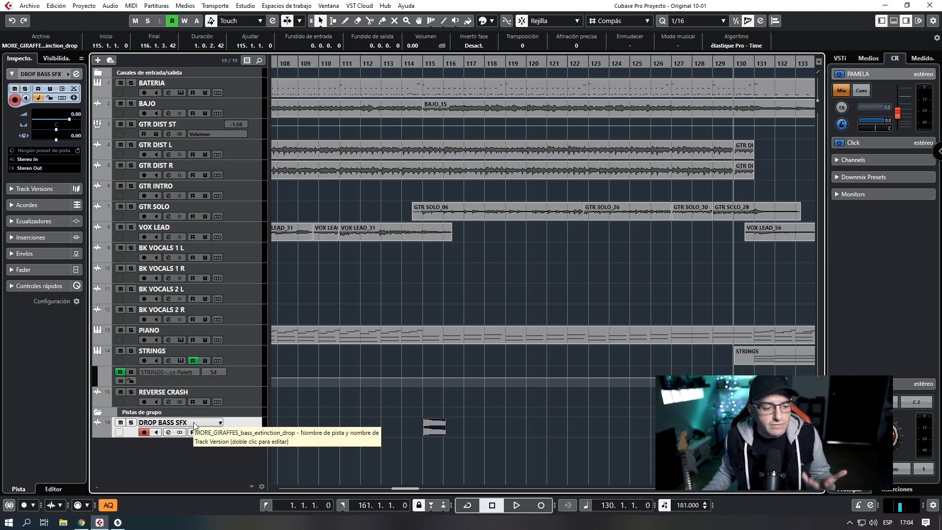
click(221, 390)
double_click(215, 391)
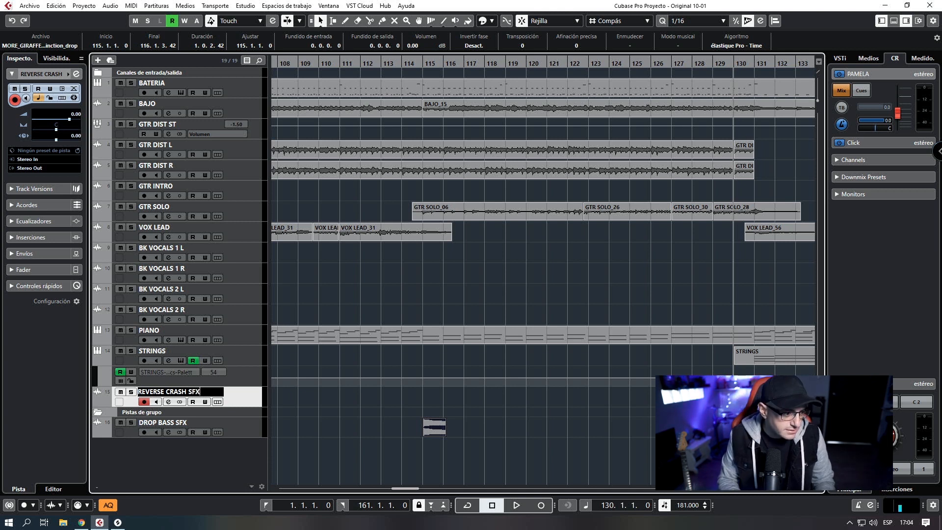
text(SFX)
key(Return)
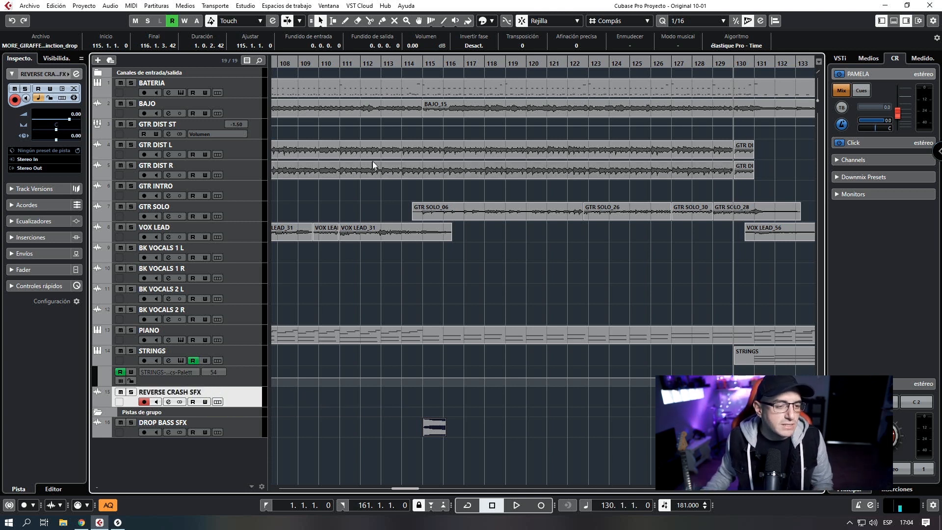
- Move the bass drop event to bar 131 and place the playback cursor at bar 129
drag(433, 428, 765, 427)
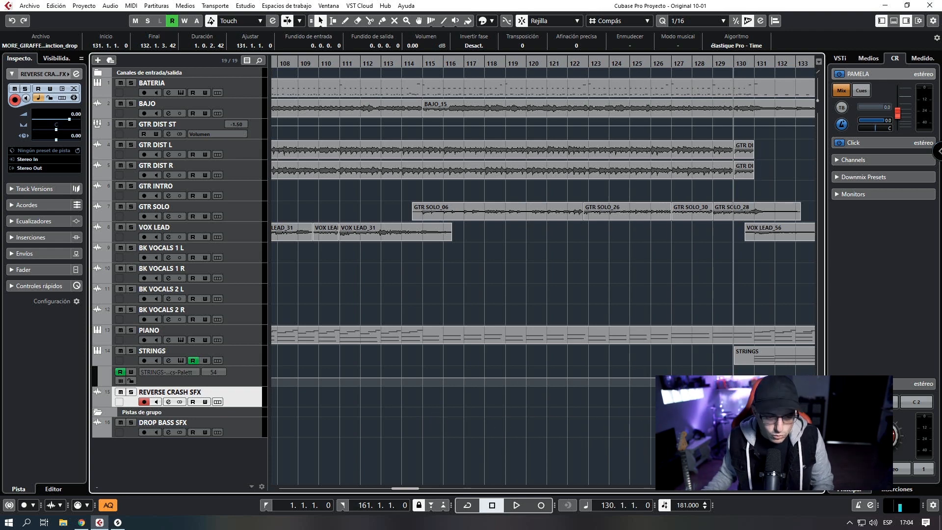
scroll(603, 178, up, 2)
drag(543, 62, 519, 84)
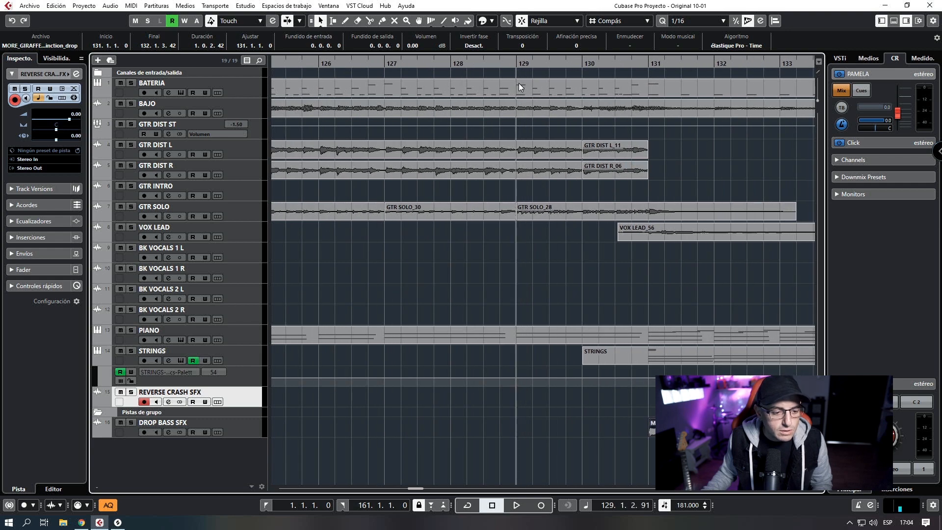
- Set the bass drop event's volume to -9 dB and audition it in the mix from bar 129
click(414, 46)
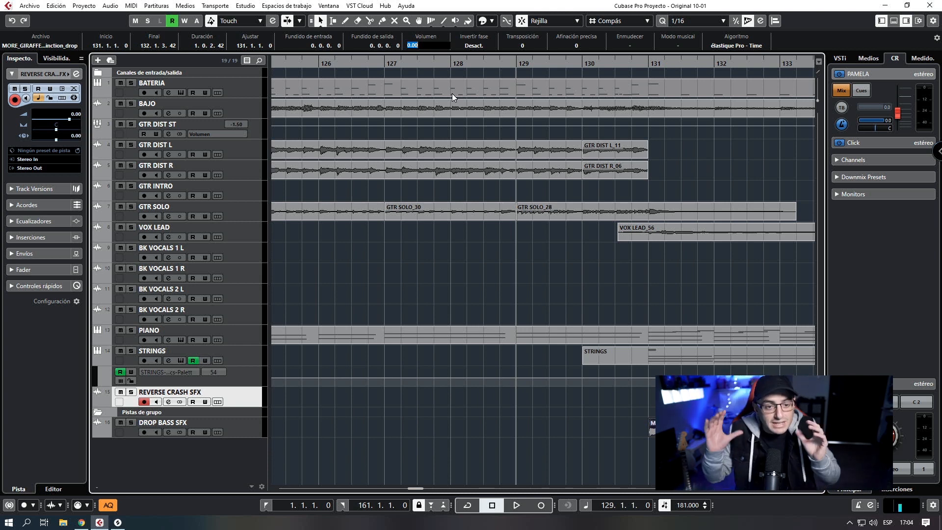
text(-9)
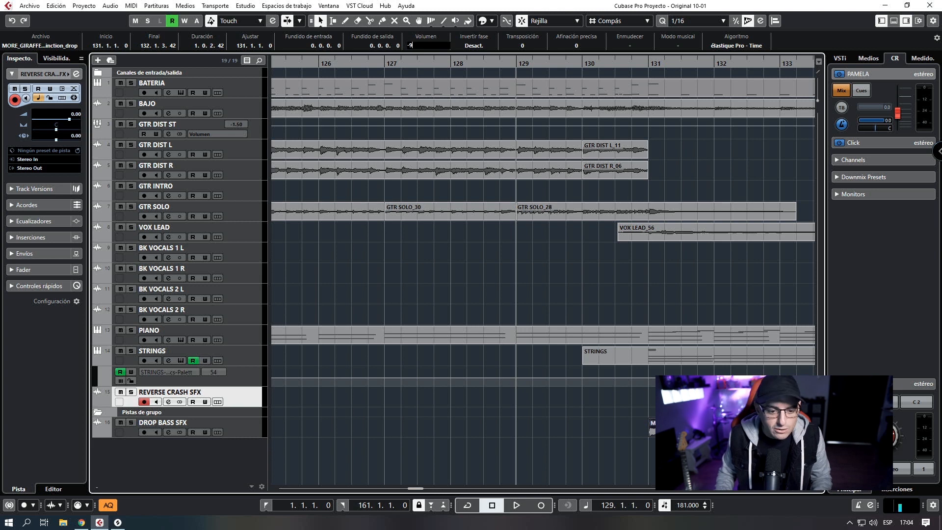
key(Return)
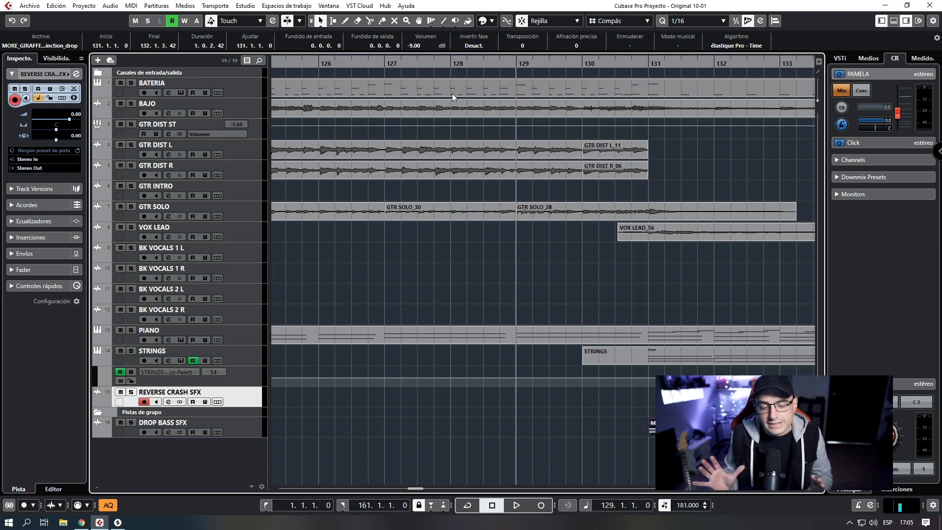
key(space)
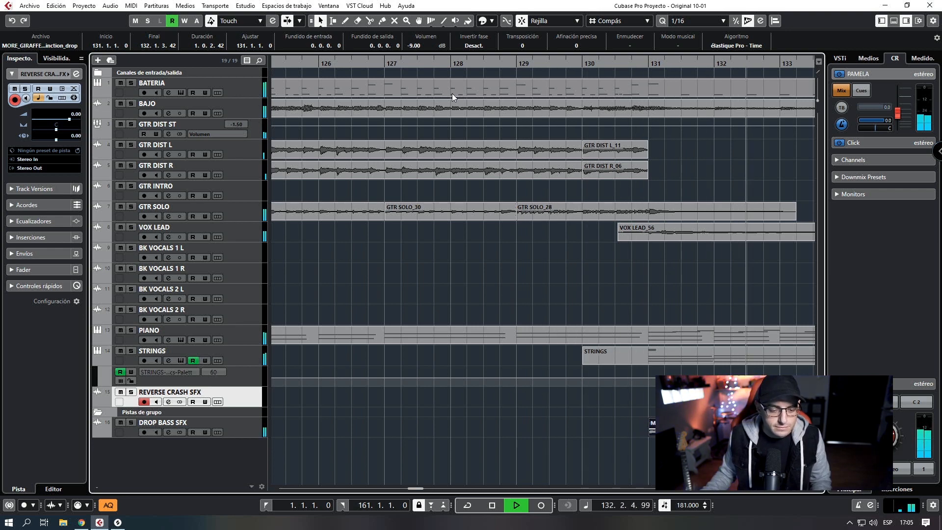
key(space)
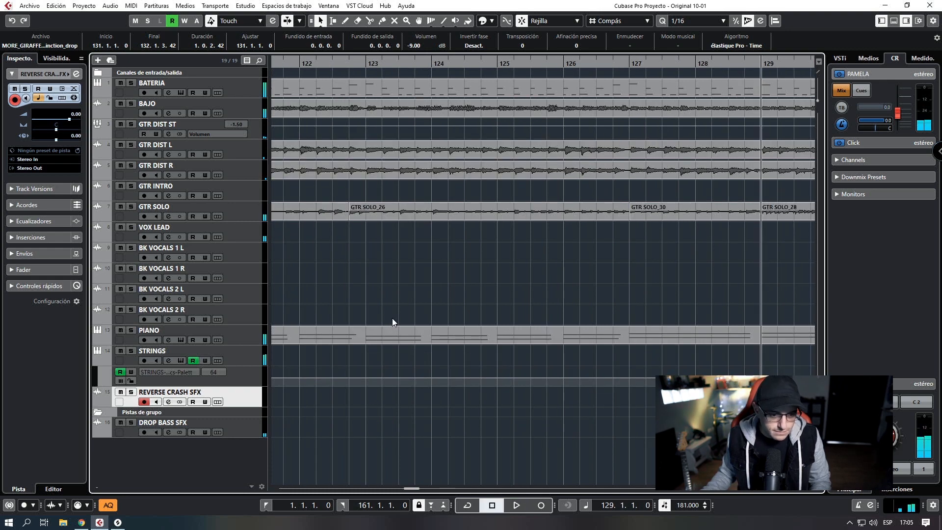
- Time-stretch the bass drop event so that it ends at bar 134, and return the selection tool to normal sizing
key(g)
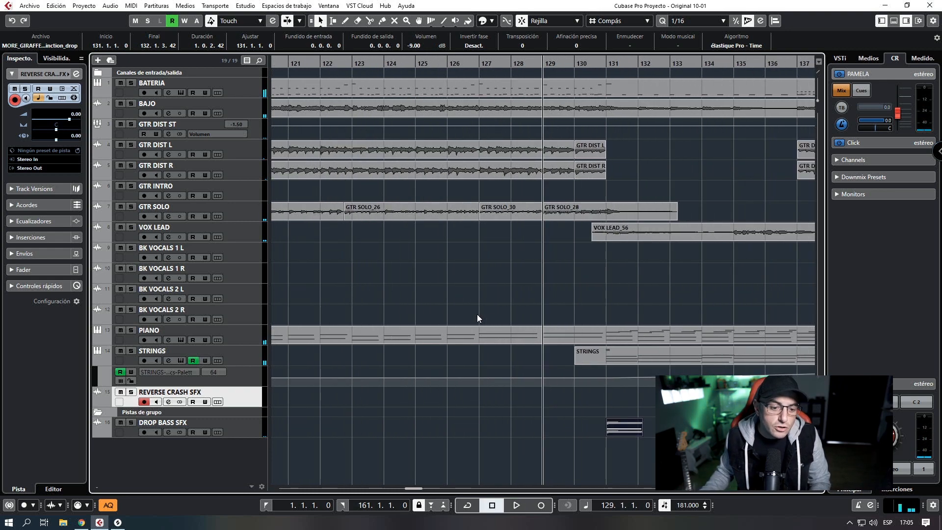
key(h)
key(h)
key(h)
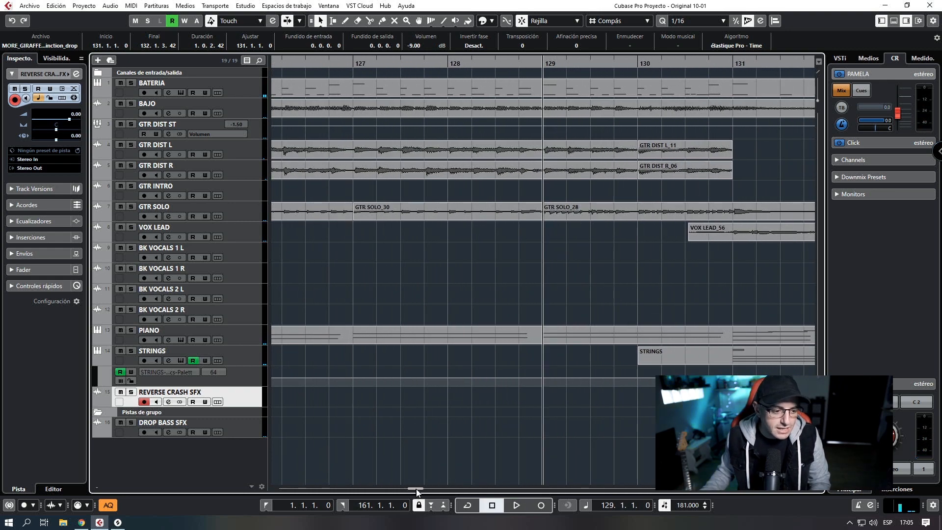
drag(416, 489, 420, 488)
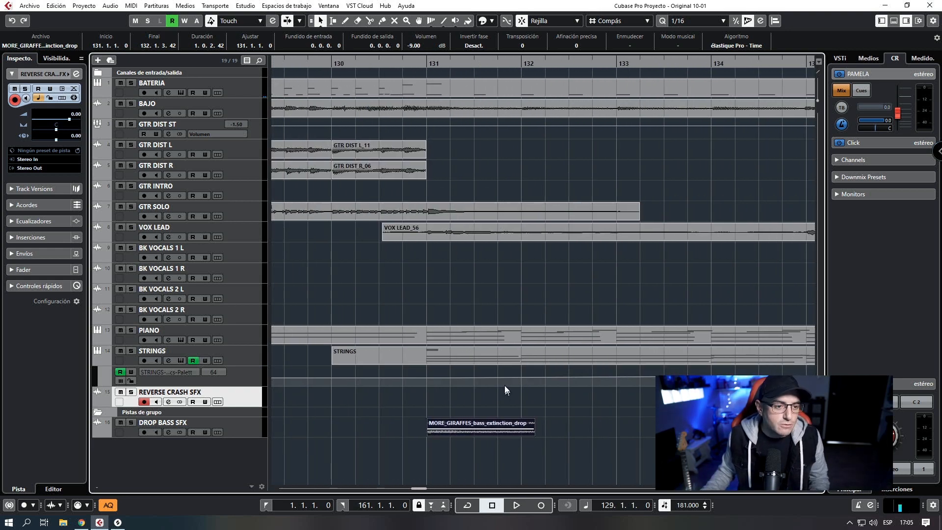
click(320, 21)
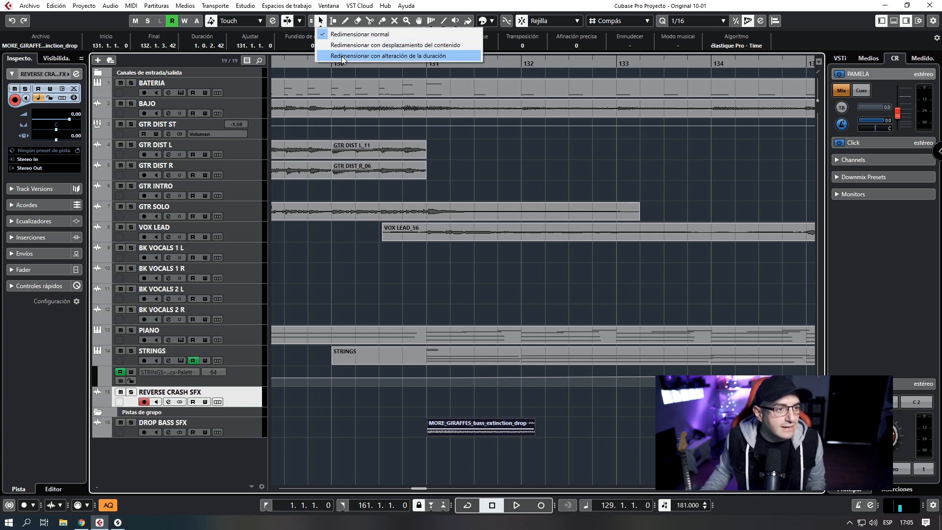
click(373, 56)
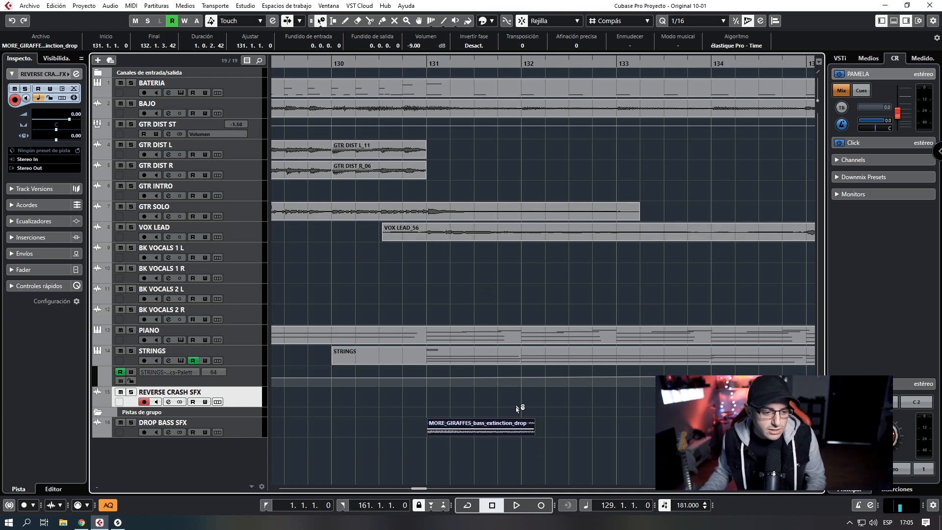
drag(535, 435, 709, 435)
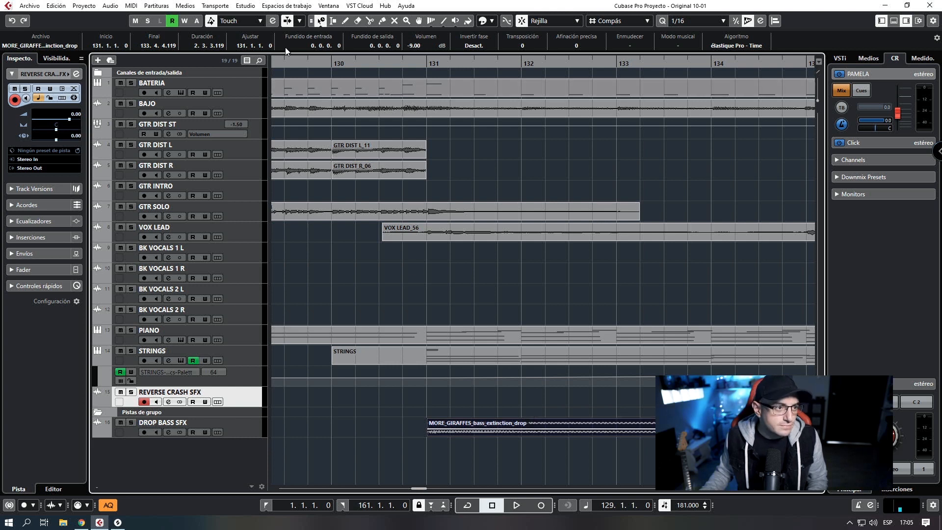
right_click(523, 398)
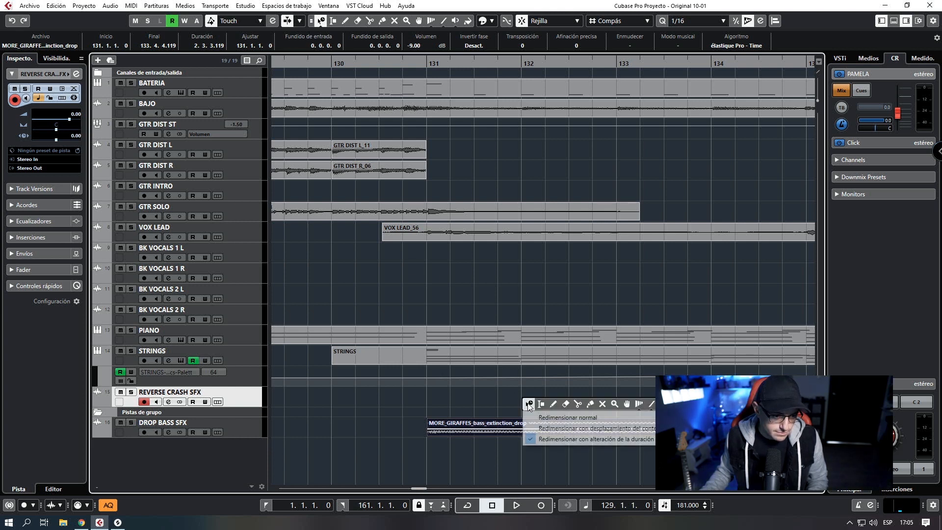
click(528, 402)
- Solo the DROP BASS SFX track and listen to the stretched bass drop on its own
click(131, 422)
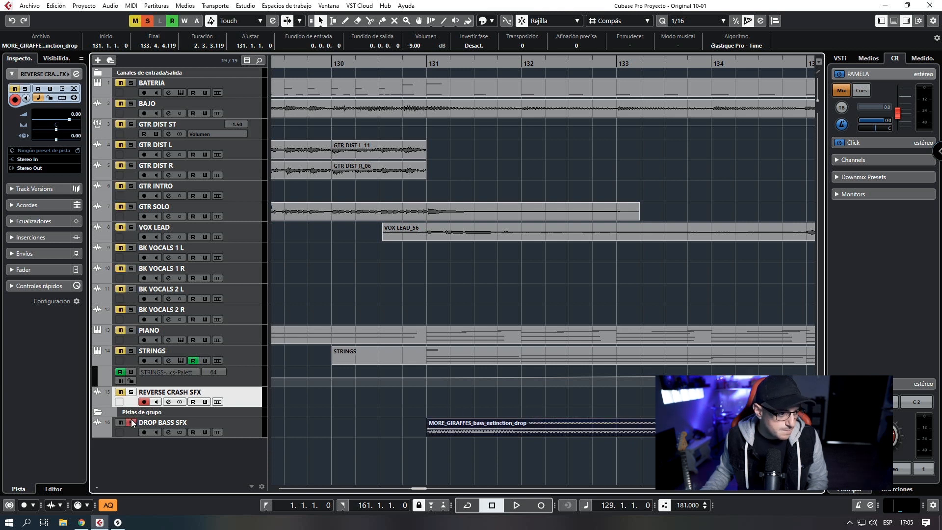
key(space)
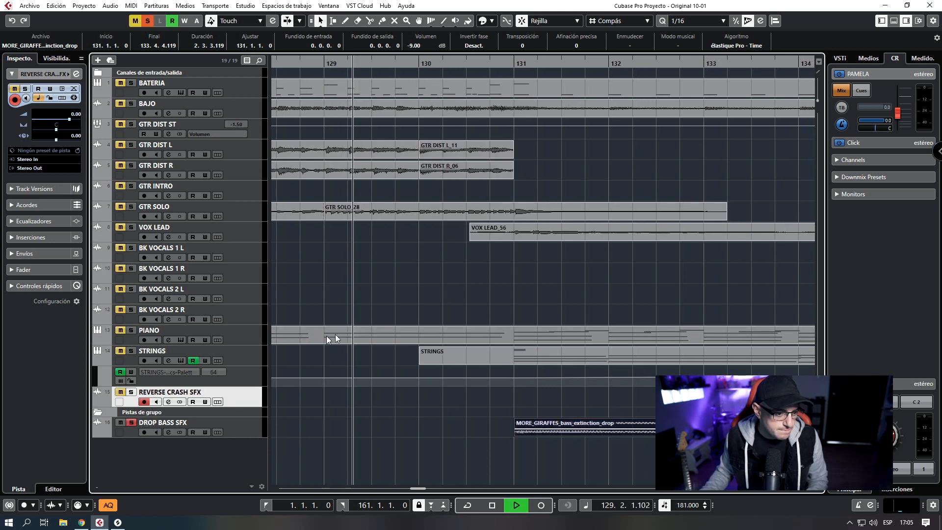
click(514, 63)
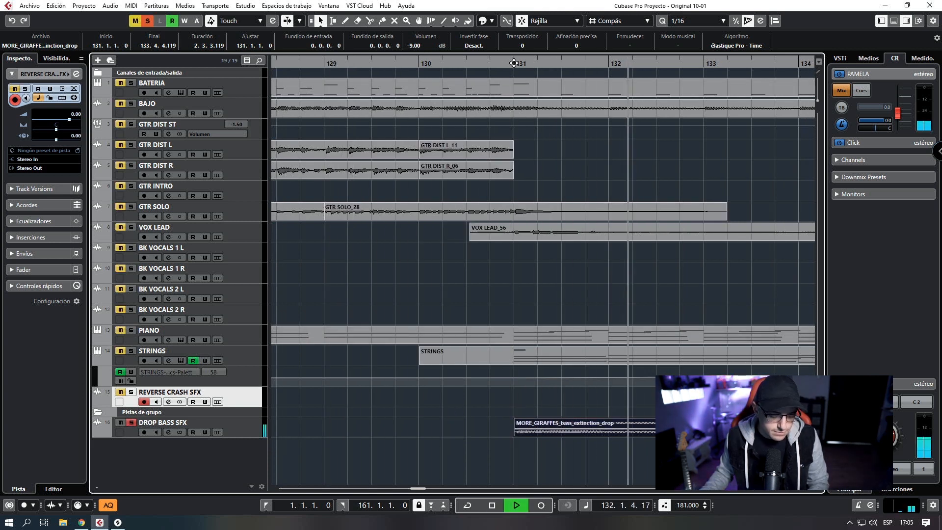
key(g)
key(g)
key(g)
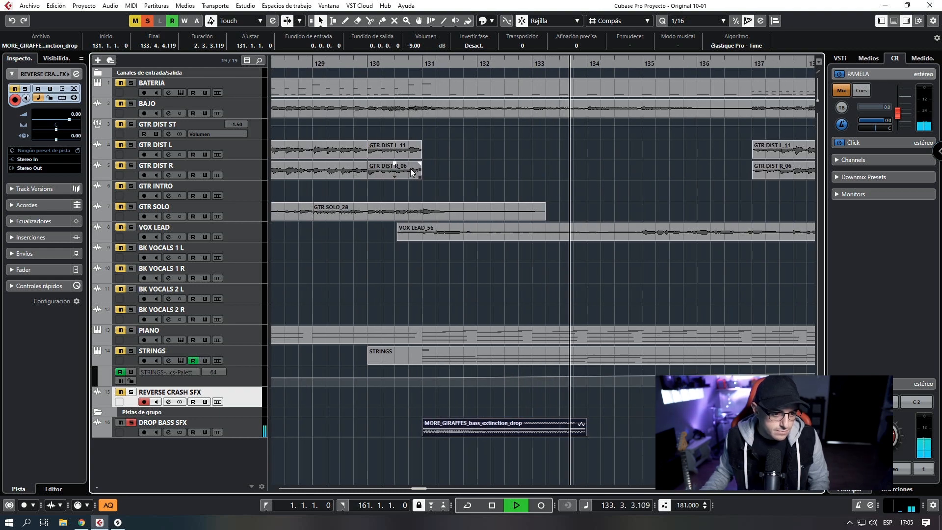
key(space)
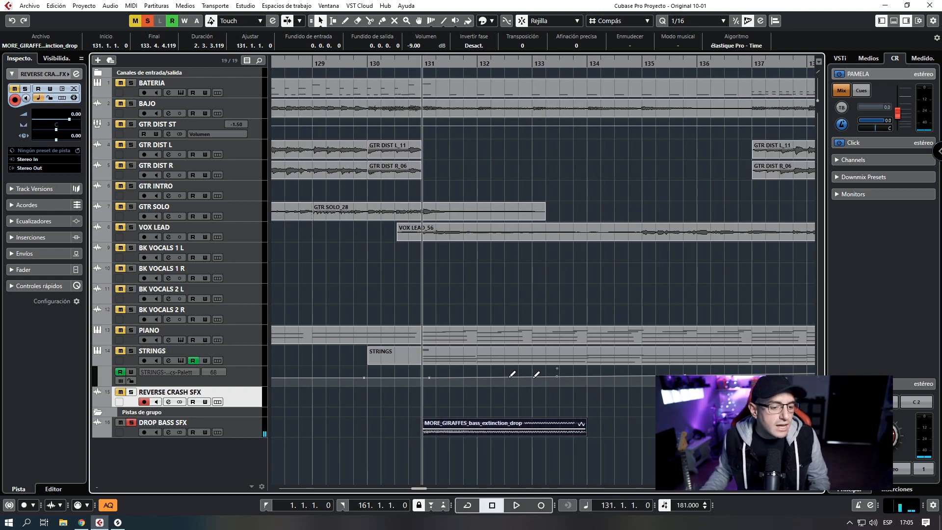
- Turn off the solo and listen to the stretched bass drop in the full mix from bar 129
click(148, 21)
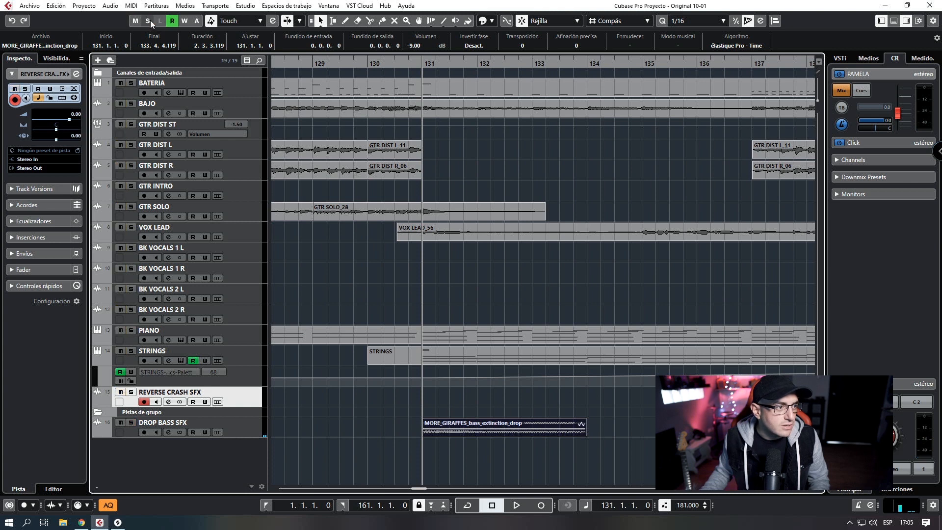
click(313, 62)
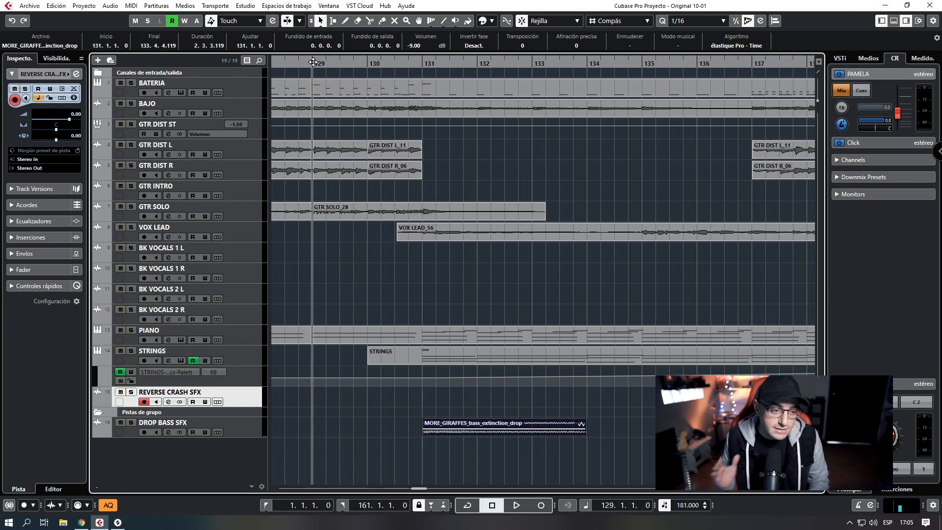
key(space)
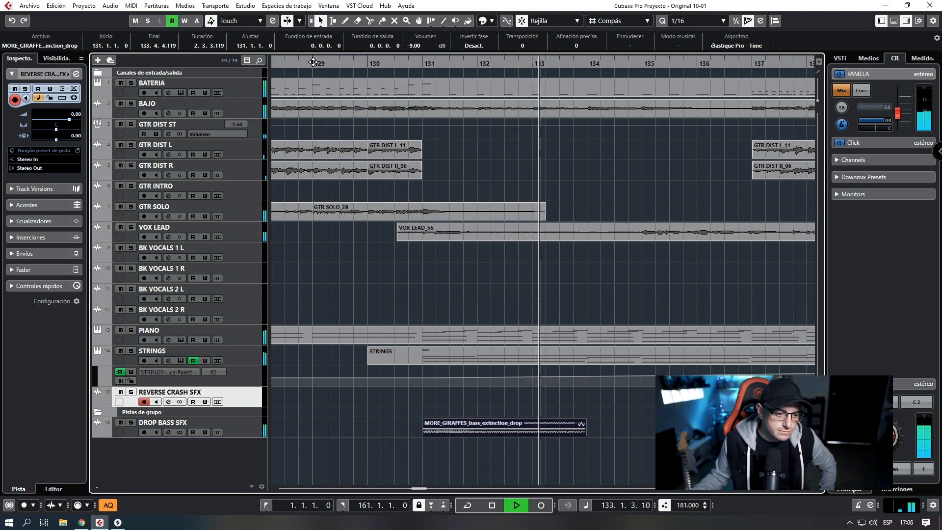
key(space)
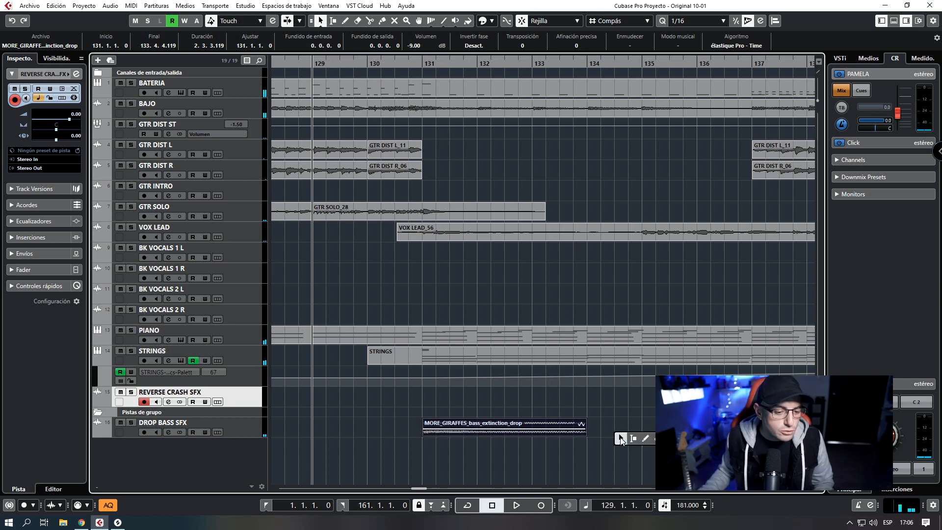
- Undo the last stretch, time-stretch the bass drop event to end at bar 133 instead, and restore normal sizing
click(620, 438)
click(627, 448)
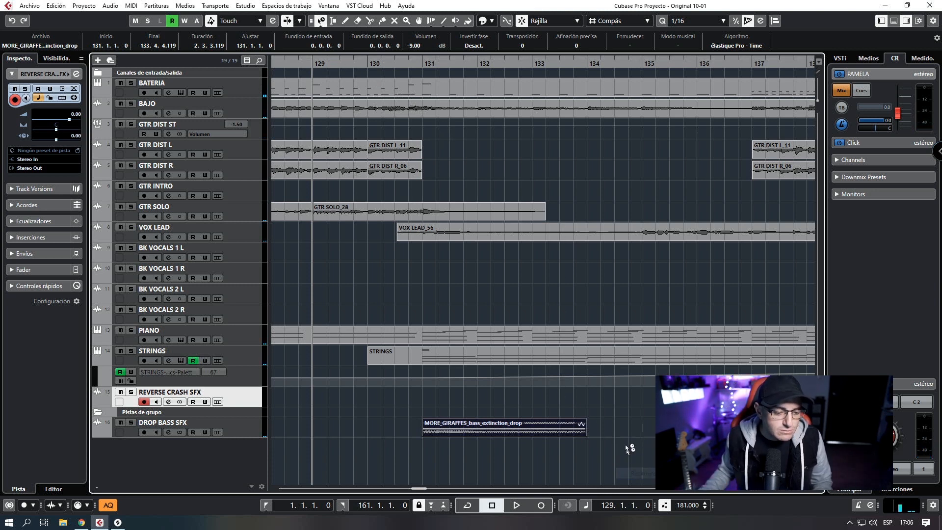
key(ctrl+z)
drag(484, 434, 531, 434)
right_click(574, 428)
click(574, 429)
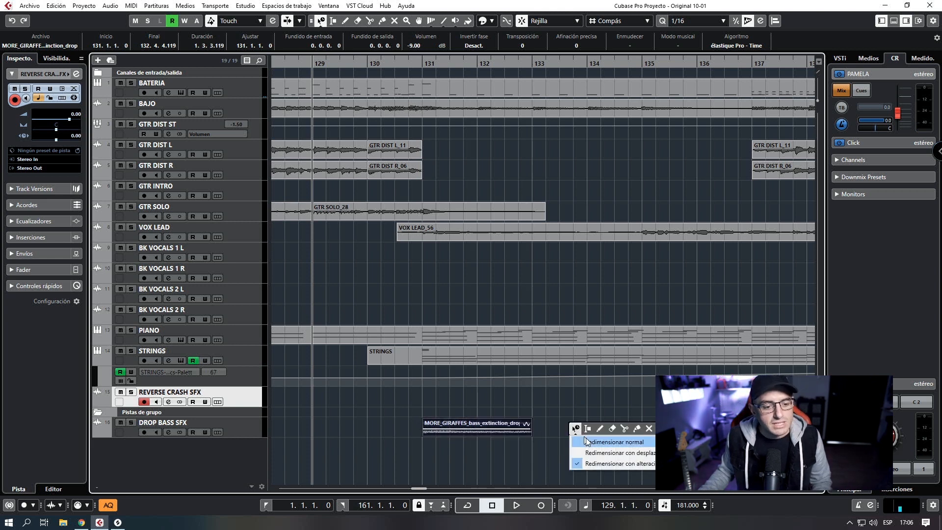
click(591, 441)
- Play the section from bar 129 and move the DROP BASS SFX track directly below REVERSE CRASH SFX
key(space)
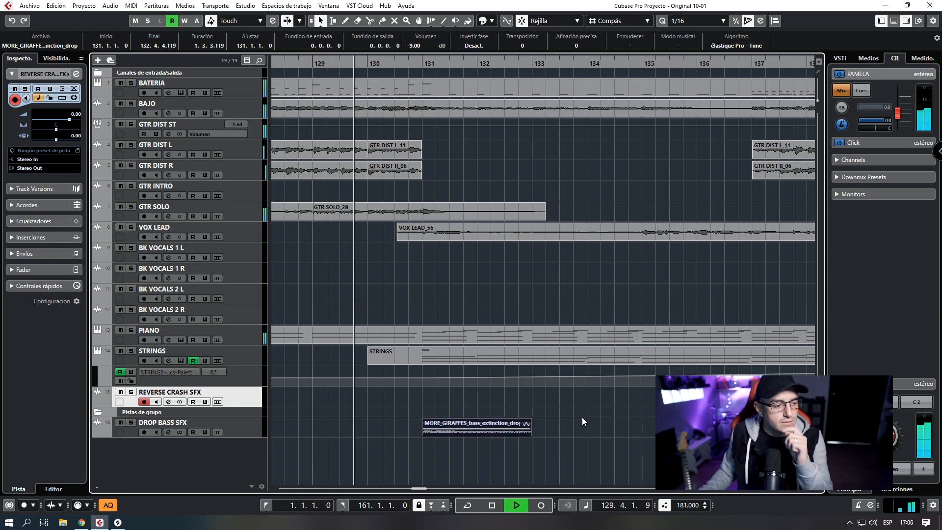
click(581, 417)
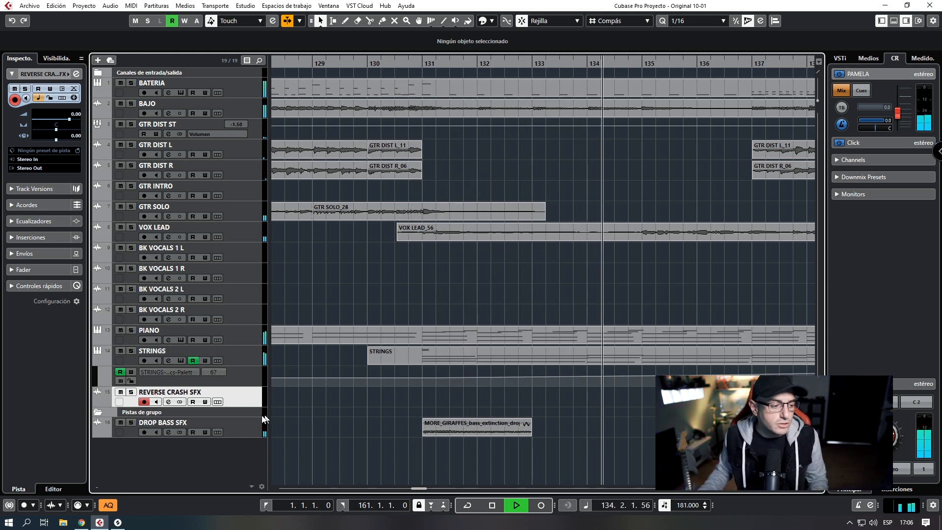
drag(245, 429, 246, 410)
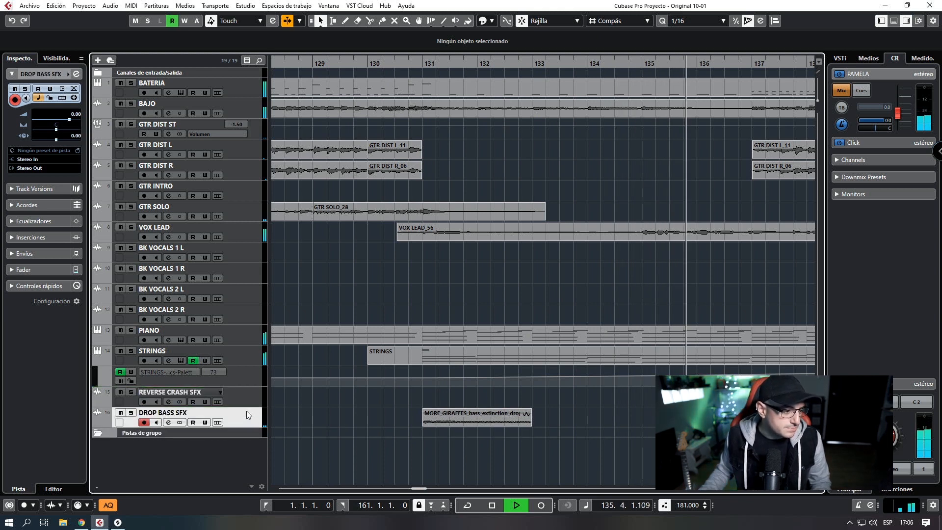
key(space)
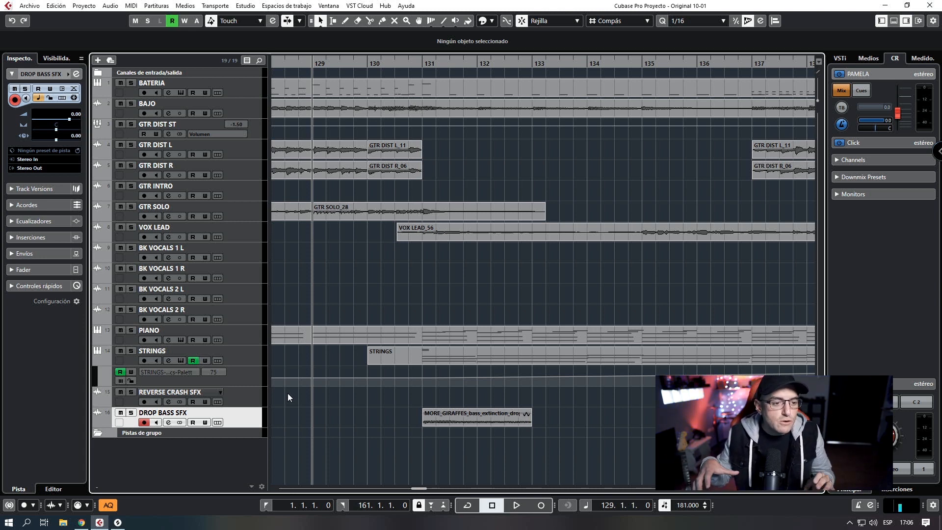
- Listen to the full mix from bar 129 through the bass drop with a wider range of bars in view
key(space)
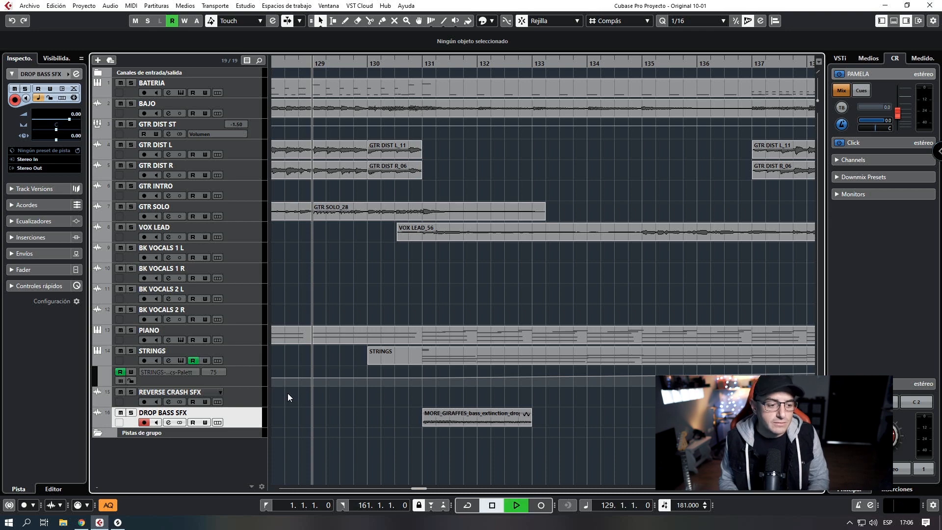
key(g)
key(g)
key(g)
key(g)
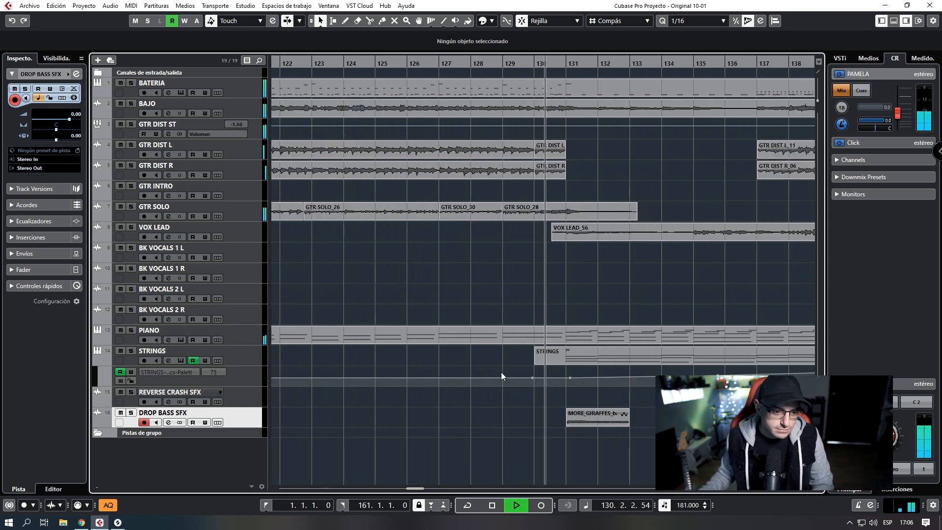
key(g)
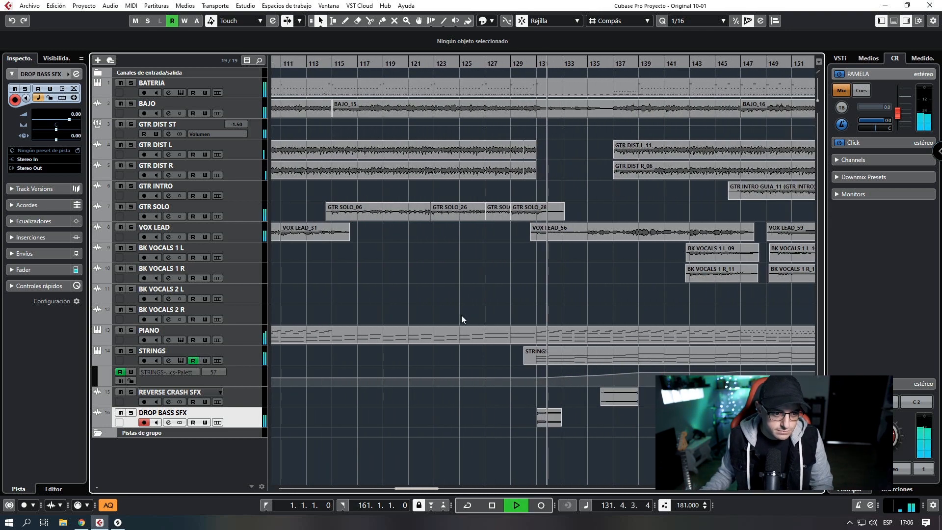